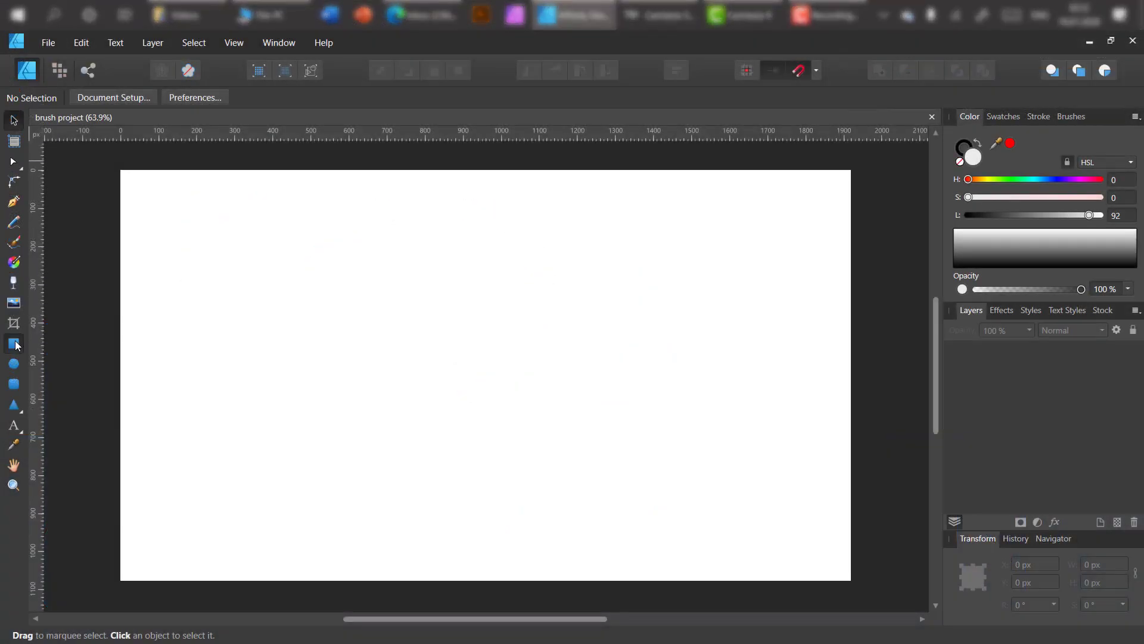
Step: Draw a flat ellipse about 117 px wide and 42 px high in the lower middle of the page
click(13, 344)
click(14, 363)
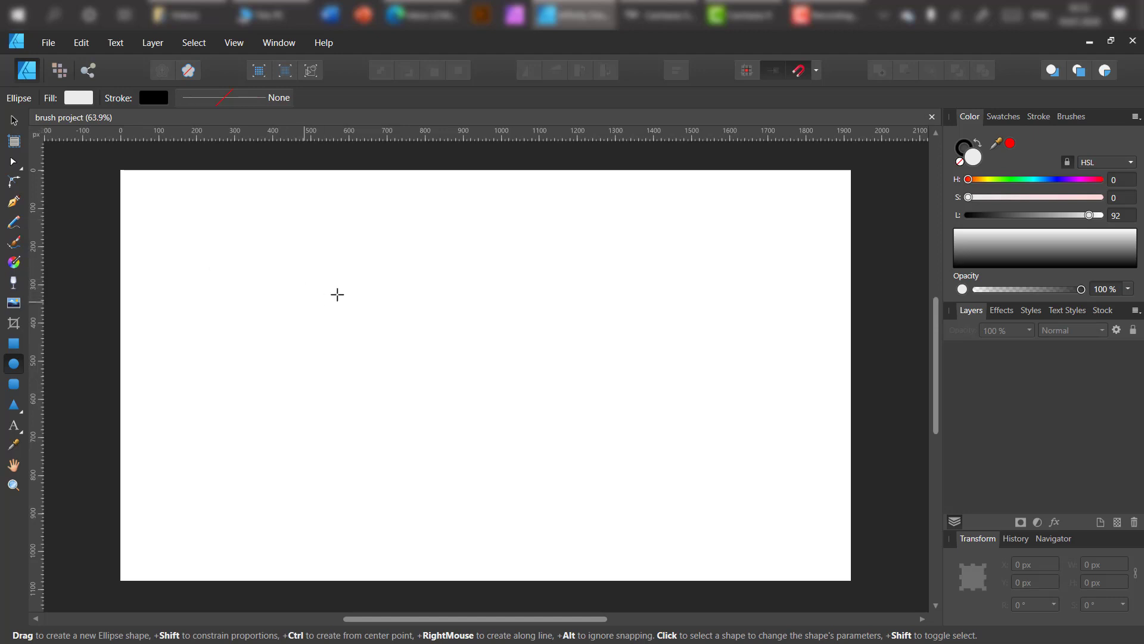
drag(395, 449, 441, 465)
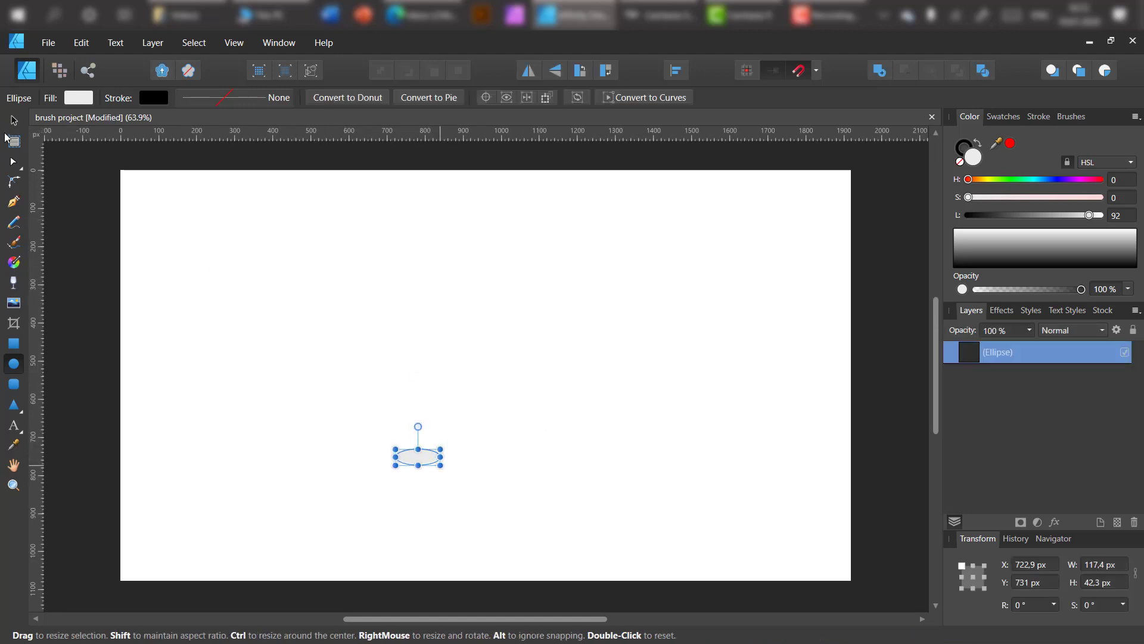
Step: Remove the ellipse's stroke and fill it with solid black
click(13, 161)
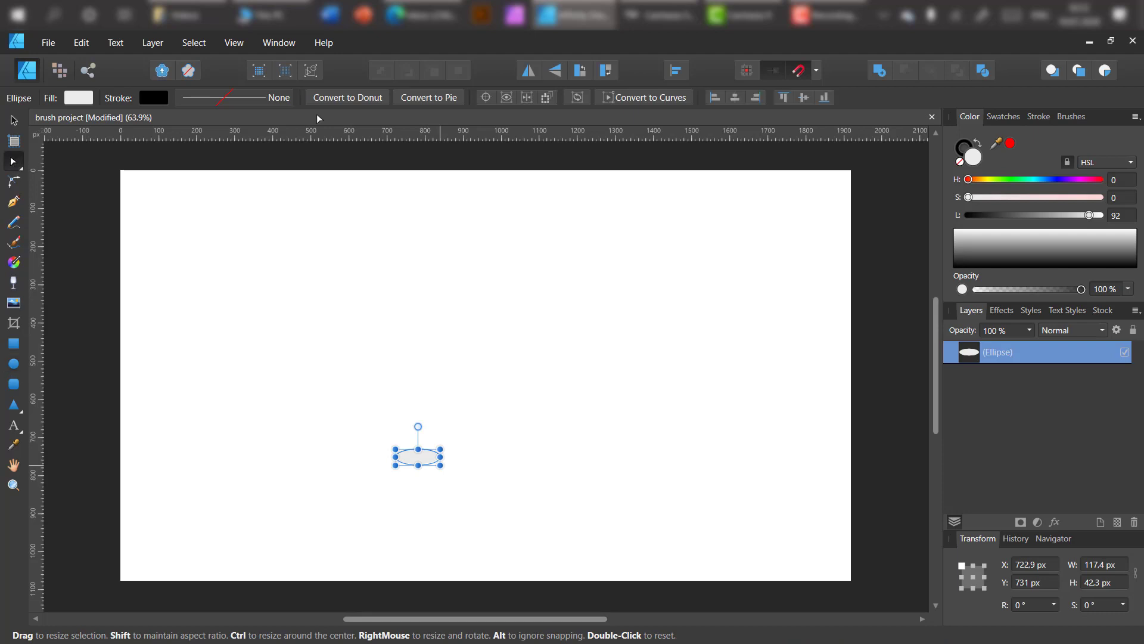
click(963, 149)
click(960, 161)
click(973, 164)
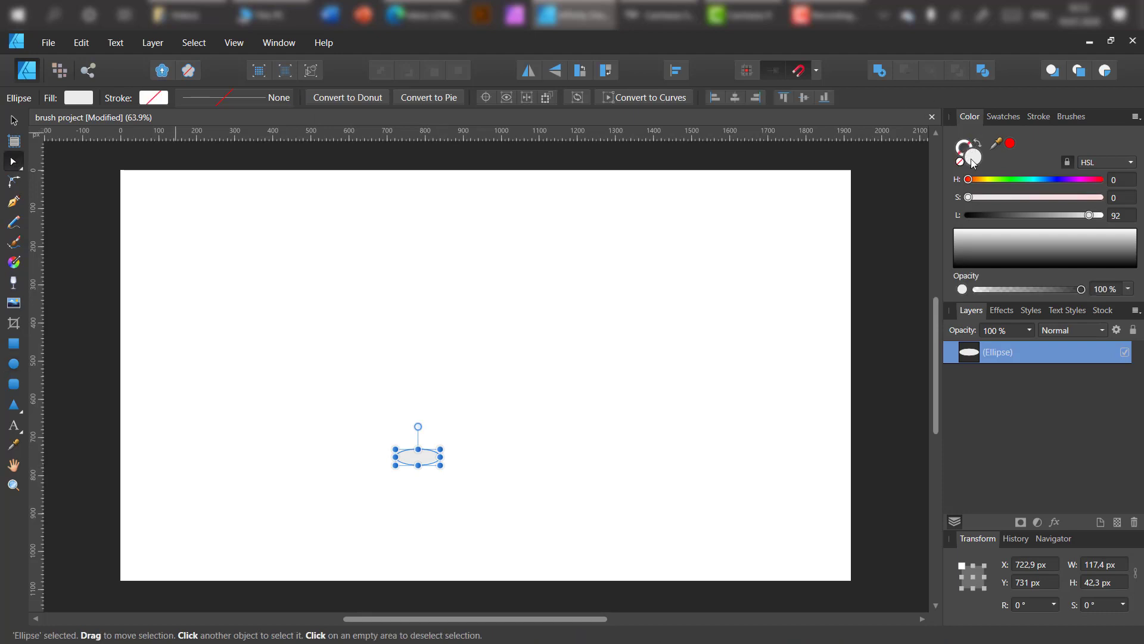
click(1017, 121)
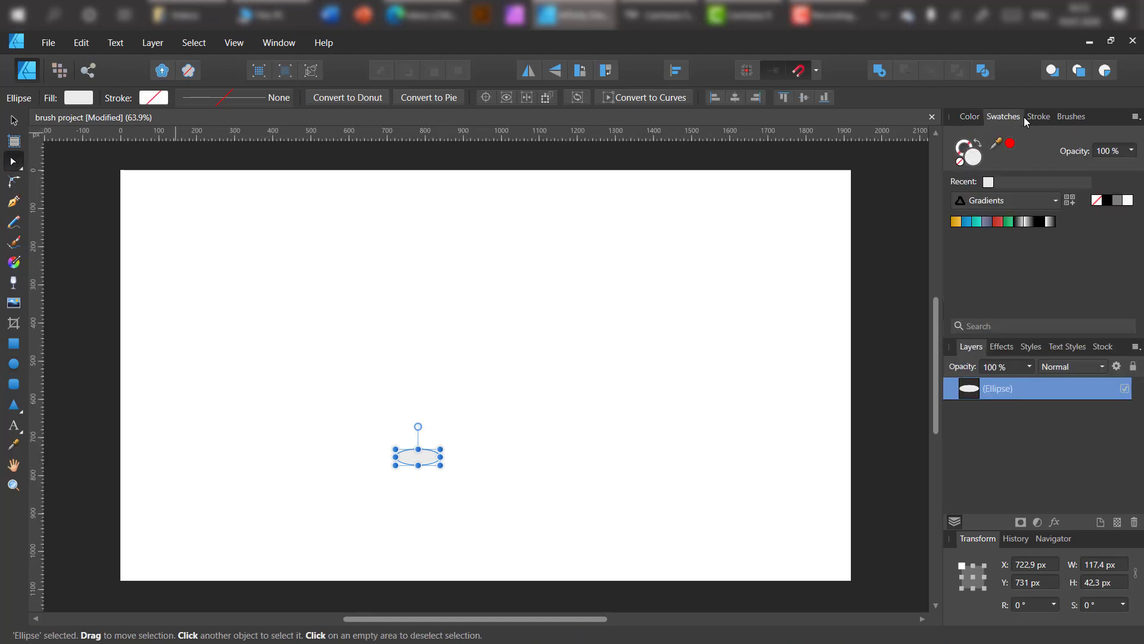
click(1110, 201)
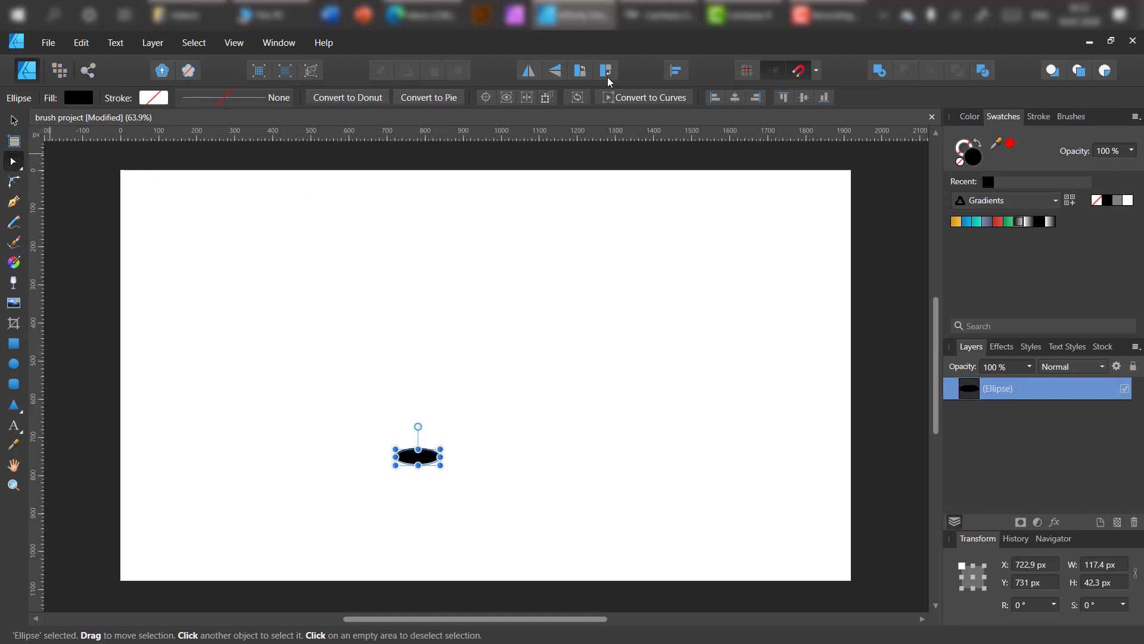
Step: Convert the ellipse to a leaf-shaped curve by shifting its top and bottom nodes slightly right and sharpening its left node
click(667, 97)
drag(403, 407, 430, 481)
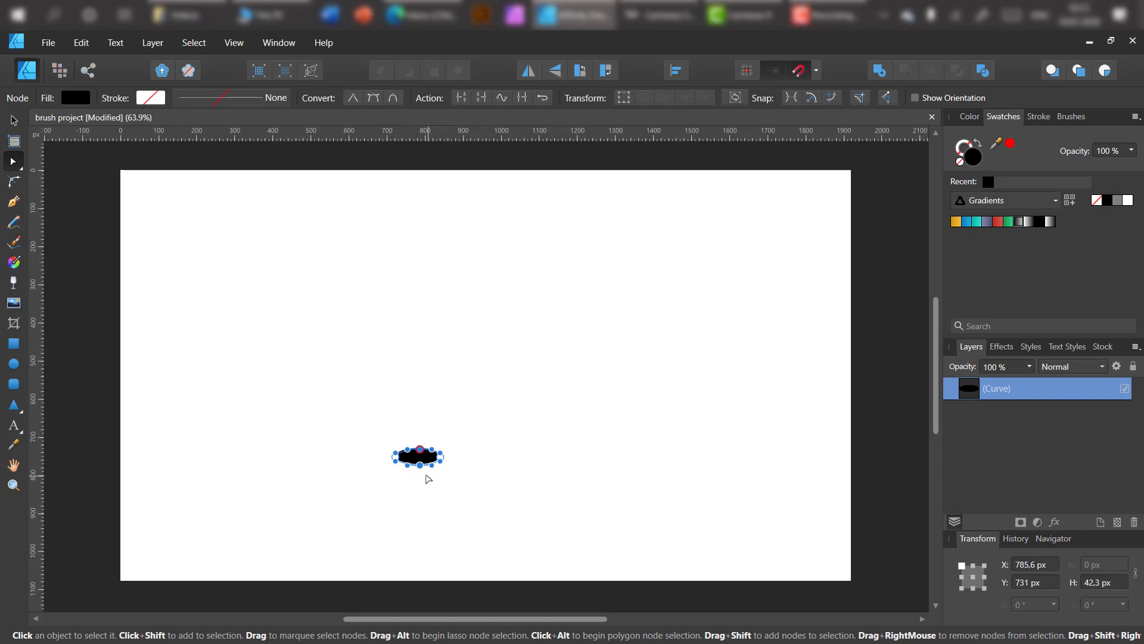
click(381, 412)
click(404, 463)
drag(379, 425, 407, 470)
click(355, 99)
click(14, 122)
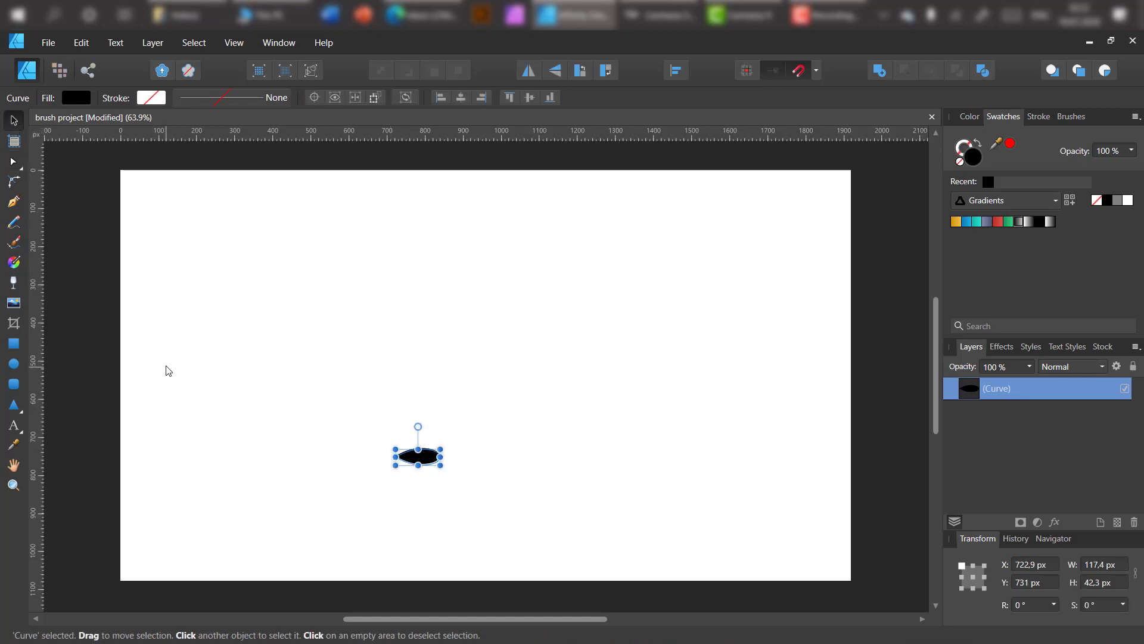
Step: Rotate the leaf to -30° and place a horizontally flipped copy to its right
key(ctrl+equal)
drag(429, 472, 469, 421)
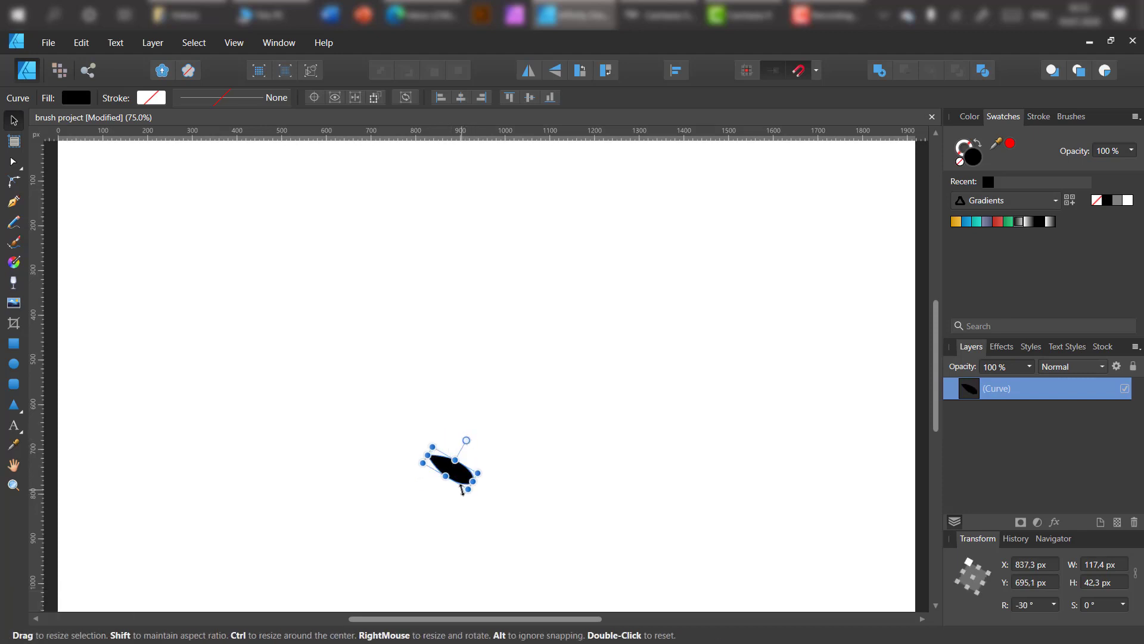
drag(457, 470, 519, 469)
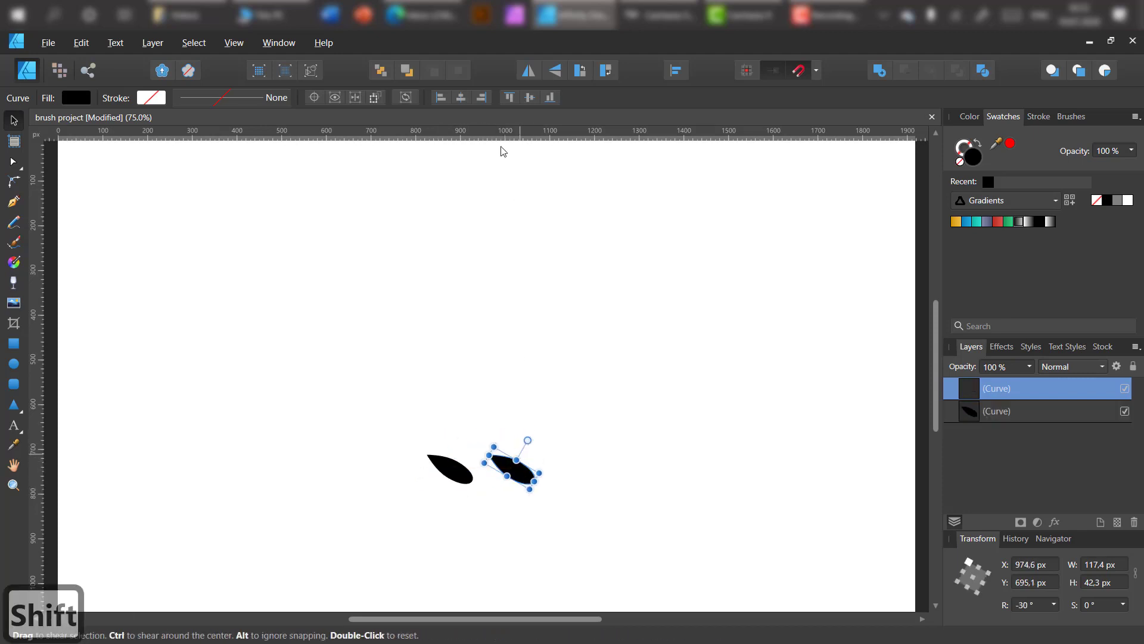
click(528, 70)
Step: Join the mirrored leaf to the first one and merge both into a single V-shaped curve
mouse_move(507, 473)
mouse_down()
mouse_move(484, 475)
mouse_move(479, 443)
mouse_up()
shift+click(448, 468)
click(879, 71)
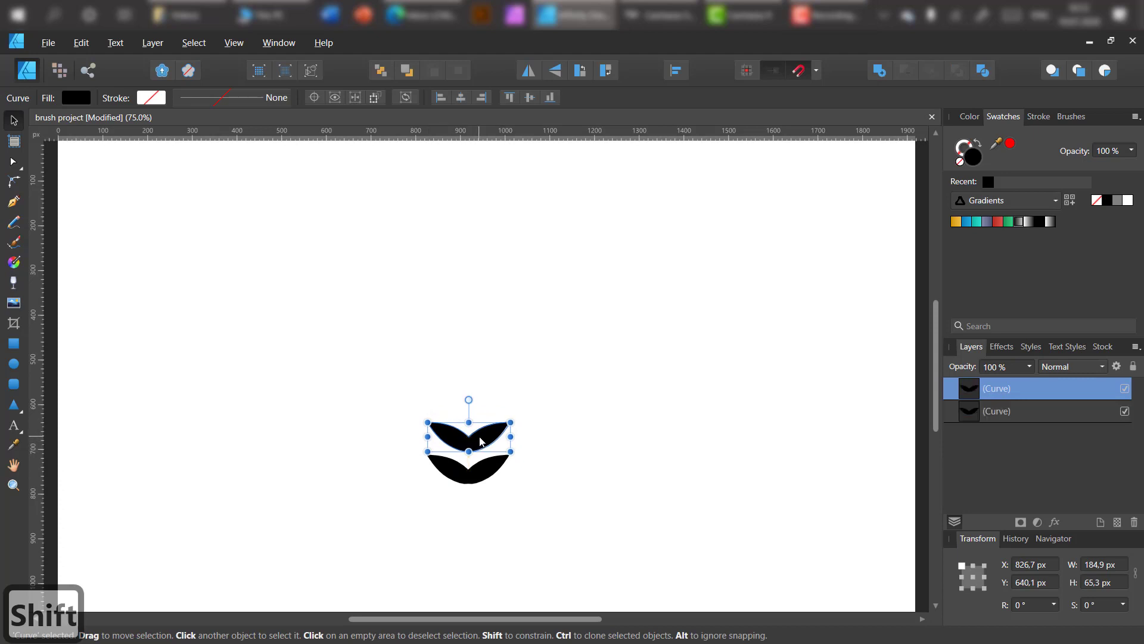
Step: Duplicate the V-shaped leaf pair upward at even spacing to form a column of six pairs
key(ctrl+j)
key(ctrl+j)
key(ctrl+j)
key(ctrl+j)
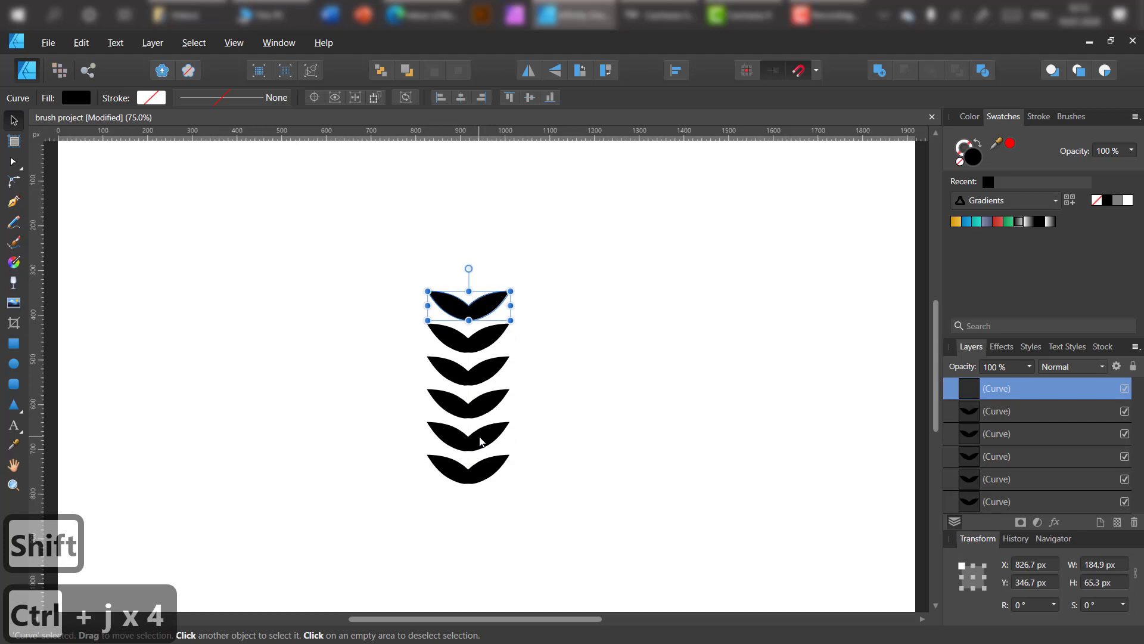
Step: Draw a narrow upright ellipse about 45 px wide above the column, convert it to curves and sharpen its top node
click(14, 364)
drag(469, 213, 479, 262)
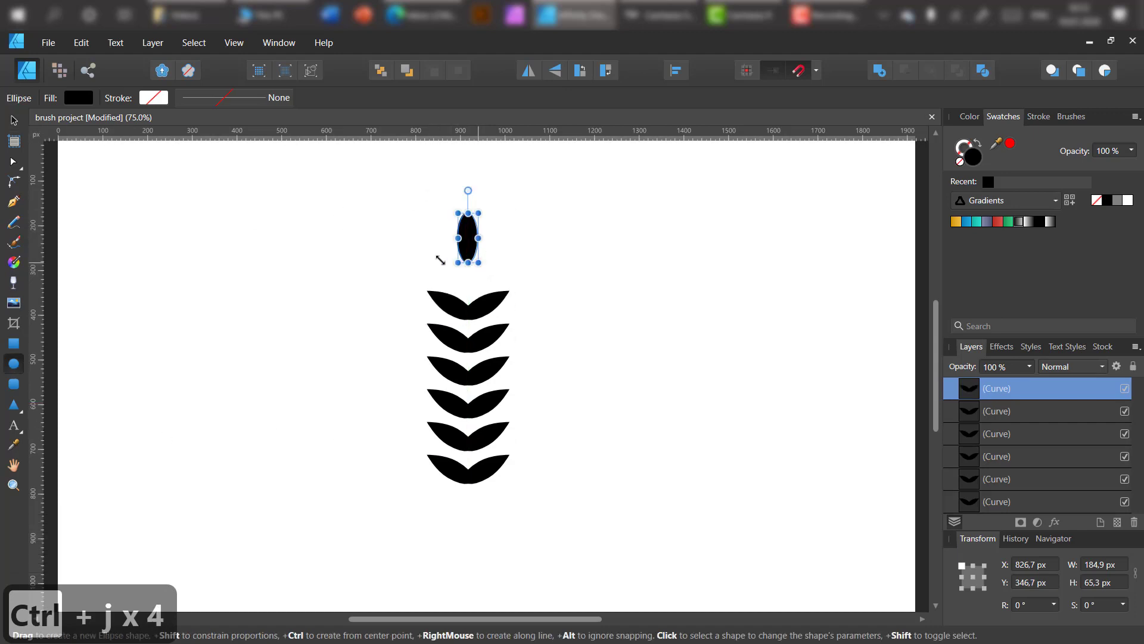
key(v)
click(645, 101)
drag(428, 179, 506, 218)
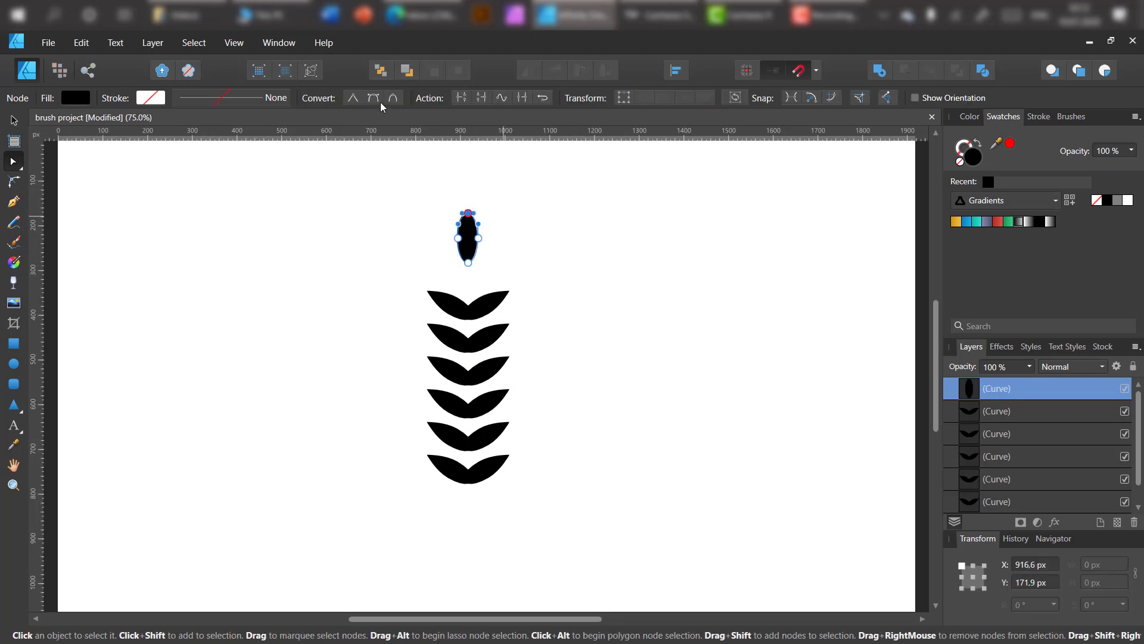
Step: Nudge the two side nodes of the upright leaf downward to widen its lower part
drag(427, 221, 511, 248)
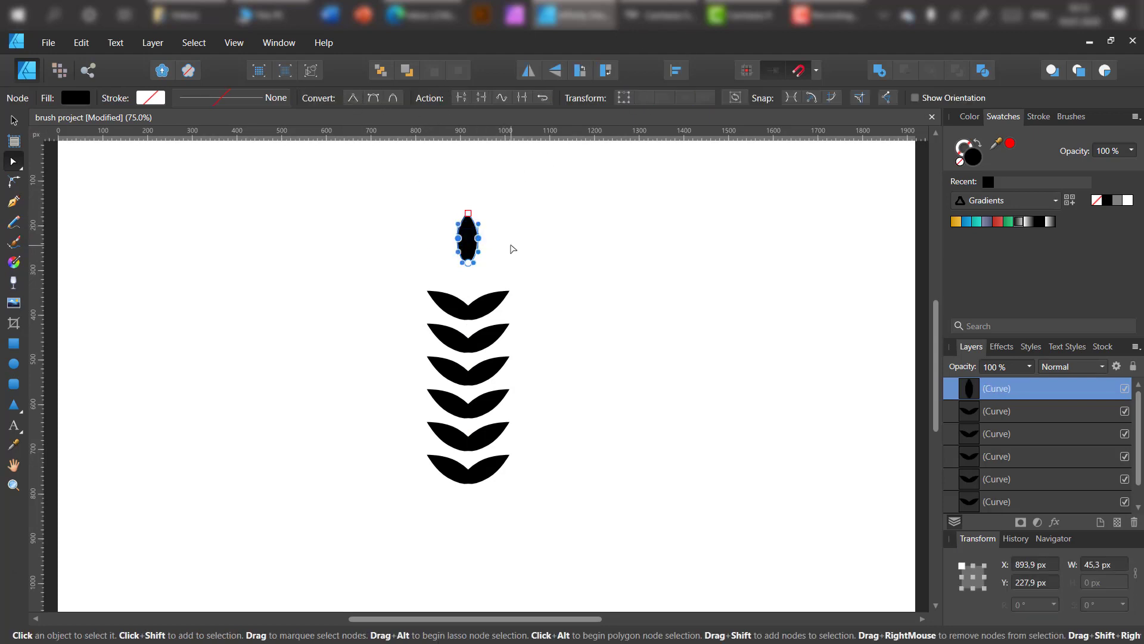
key(Down)
key(Down)
key(Down)
key(Down)
key(Down)
key(Down)
key(Down)
key(Down)
key(Down)
Step: Set the upright leaf onto the topmost leaf pair and group all seven shapes into one branch
click(14, 120)
drag(475, 259, 466, 291)
click(627, 291)
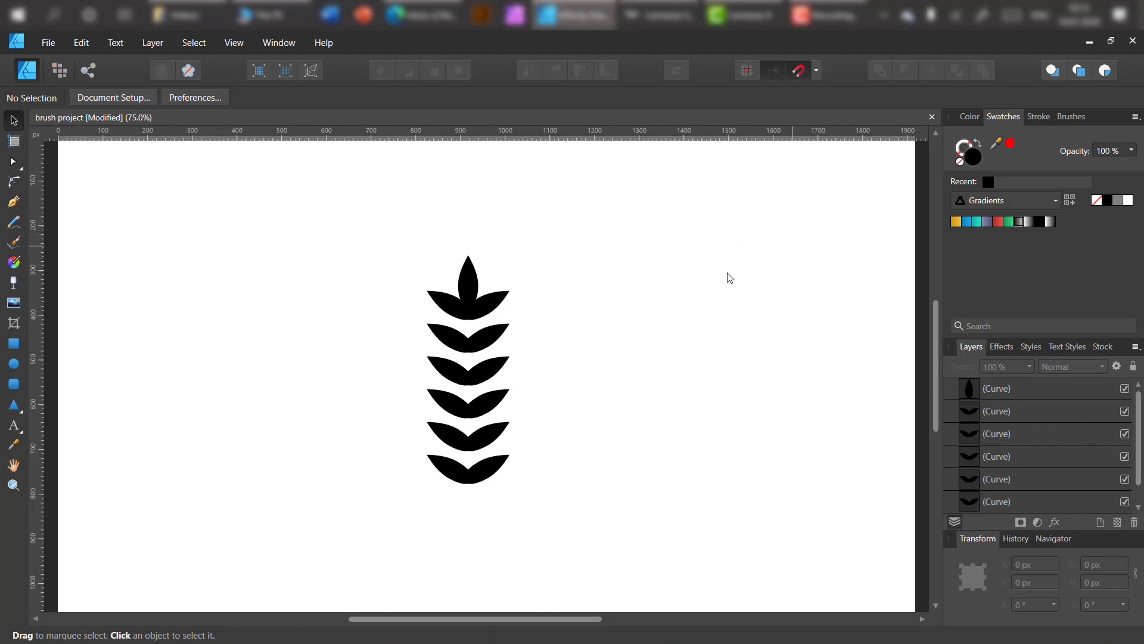
drag(640, 202, 326, 560)
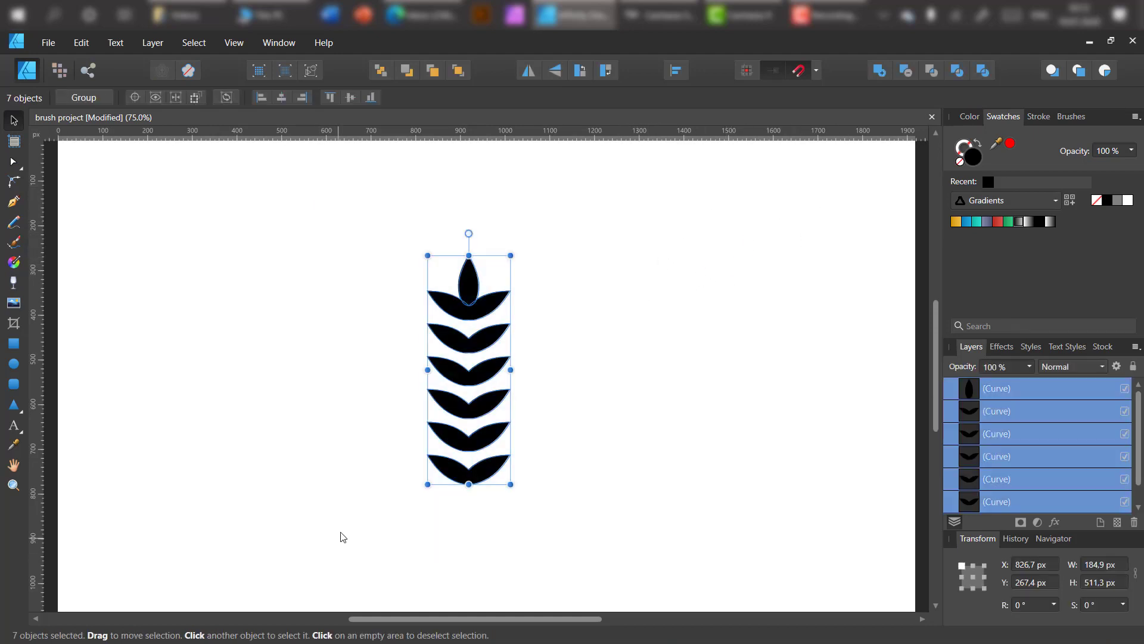
key(ctrl+g)
Step: Draw a rectangle about 344 × 673 px around the branch, fill it with mid gray and send it to the back
key(m)
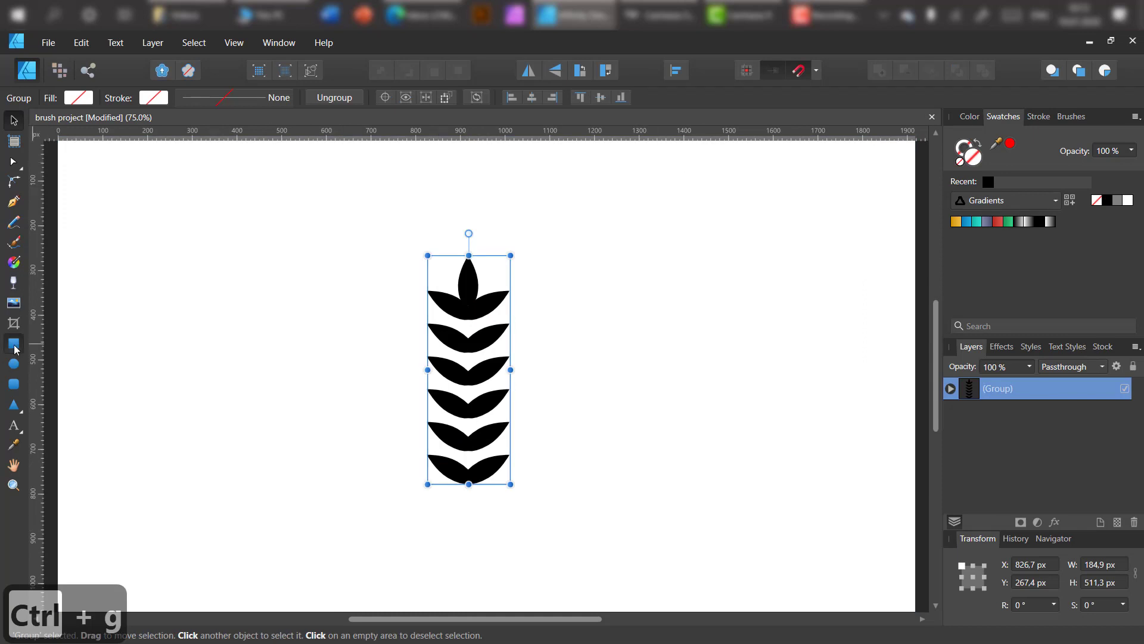
drag(403, 212, 557, 513)
key(v)
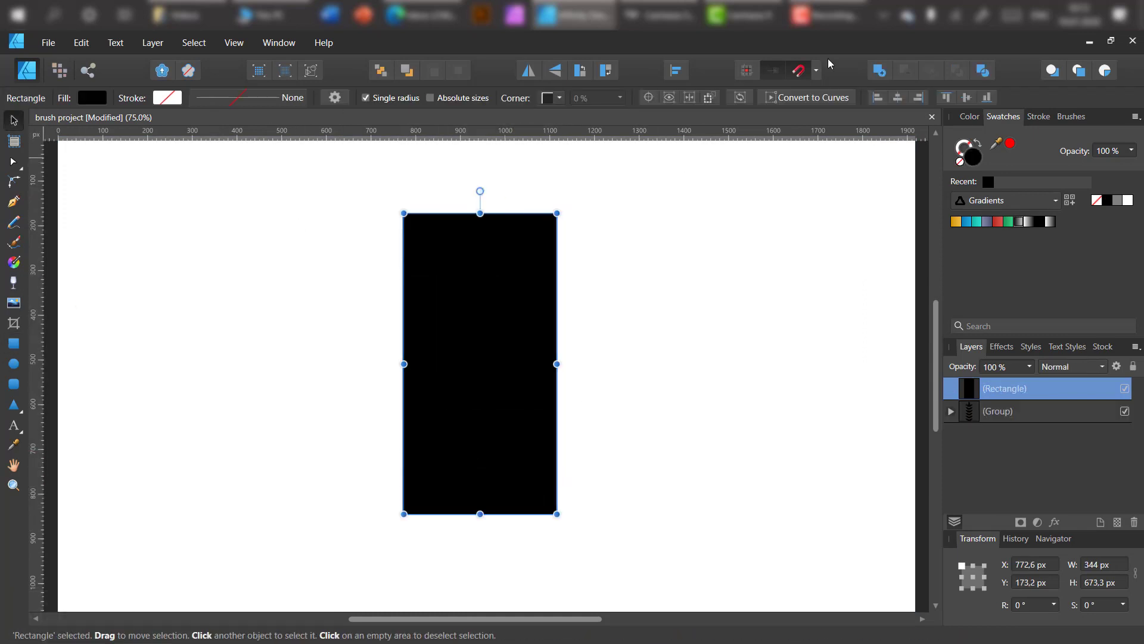
click(1117, 202)
key(ctrl+shift+bracketleft)
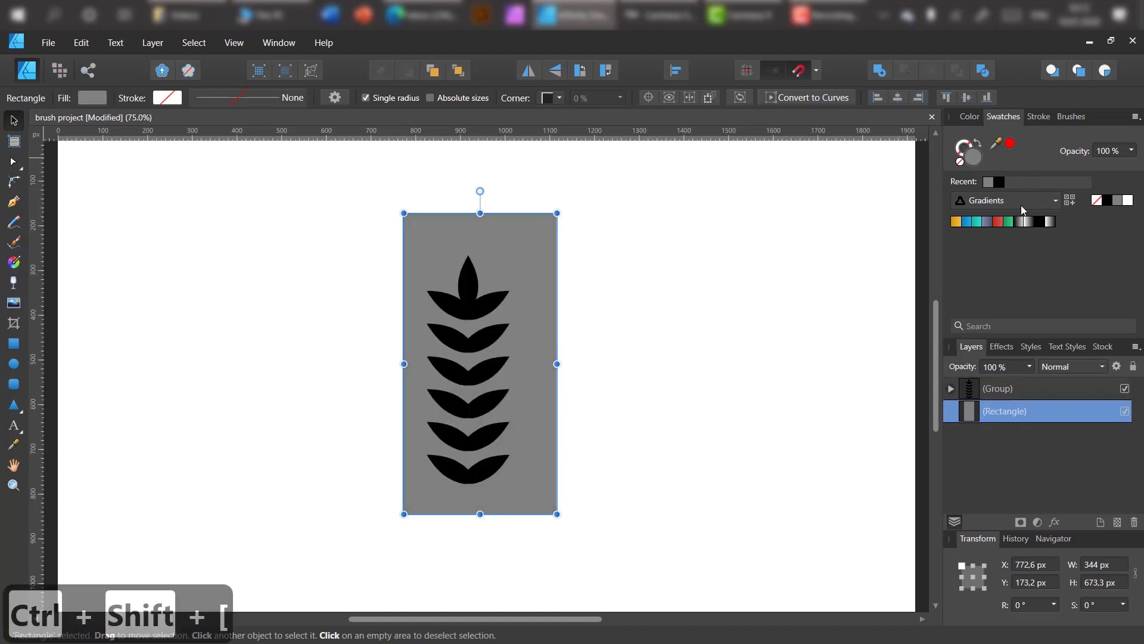
Step: Recolor the branch group white and the background rectangle black
click(486, 305)
click(1130, 202)
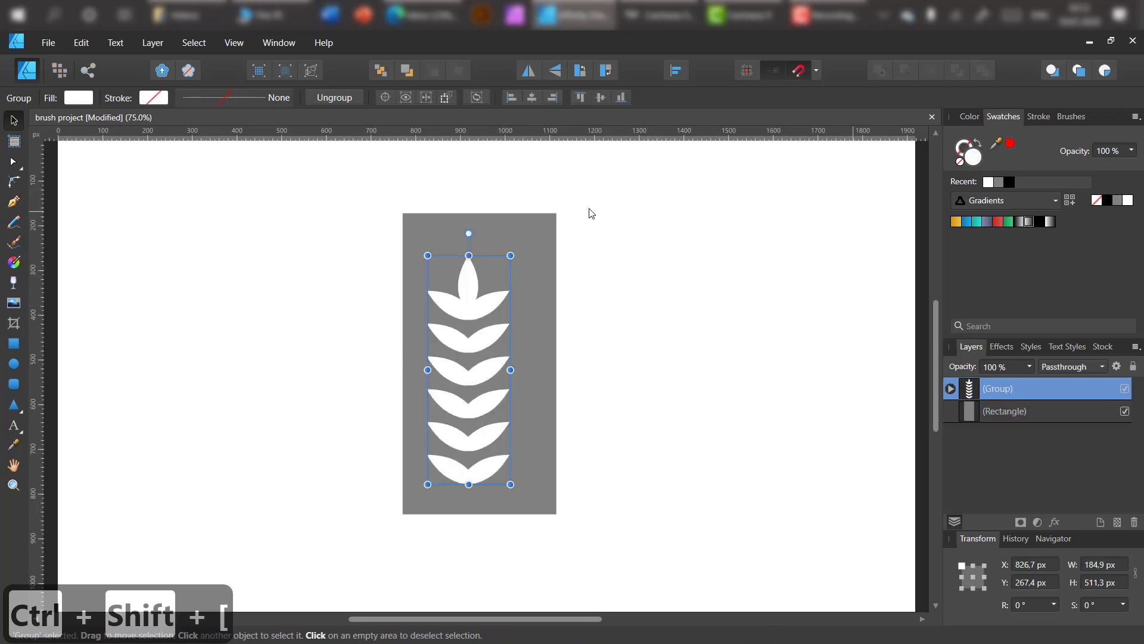
click(536, 235)
click(1108, 201)
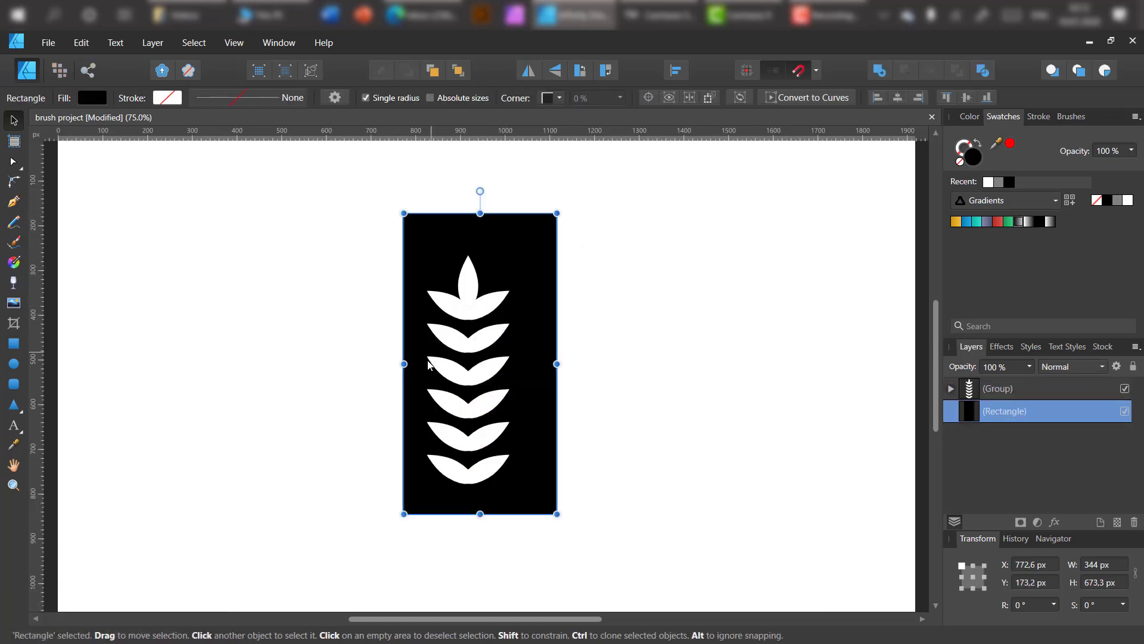
Step: Center the branch in the rectangle, then rotate both to -90° and enlarge them together to about 570 × 1115 px
mouse_move(473, 305)
mouse_down()
mouse_move(483, 310)
mouse_move(483, 296)
mouse_up()
click(618, 301)
drag(314, 184, 676, 556)
key(ctrl+minus)
key(ctrl+minus)
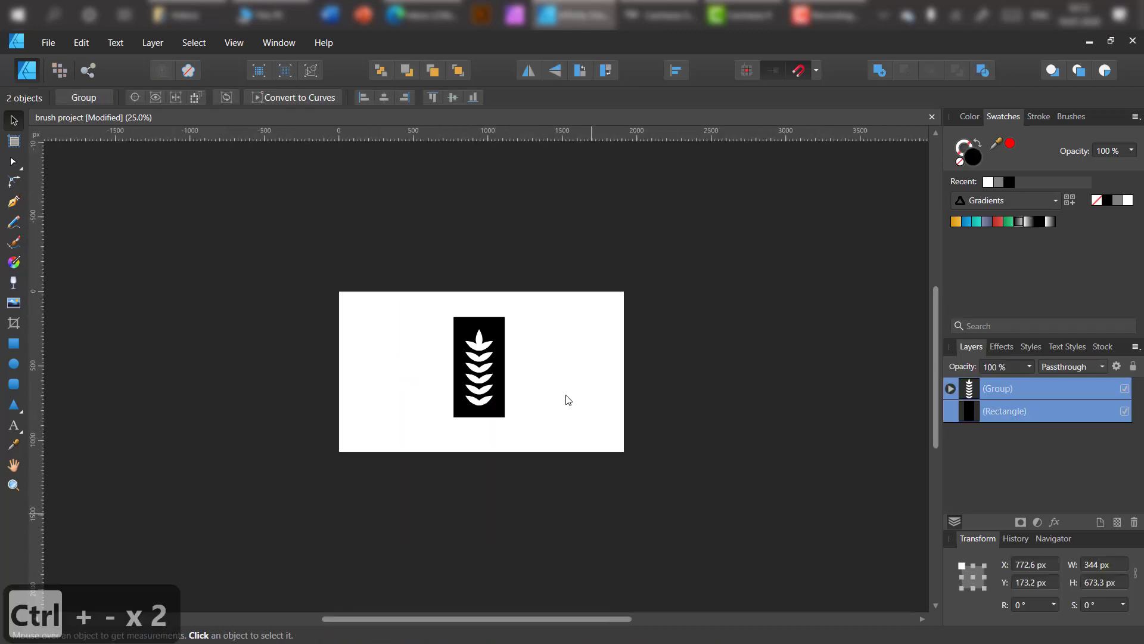
drag(480, 295, 595, 308)
drag(554, 359, 487, 355)
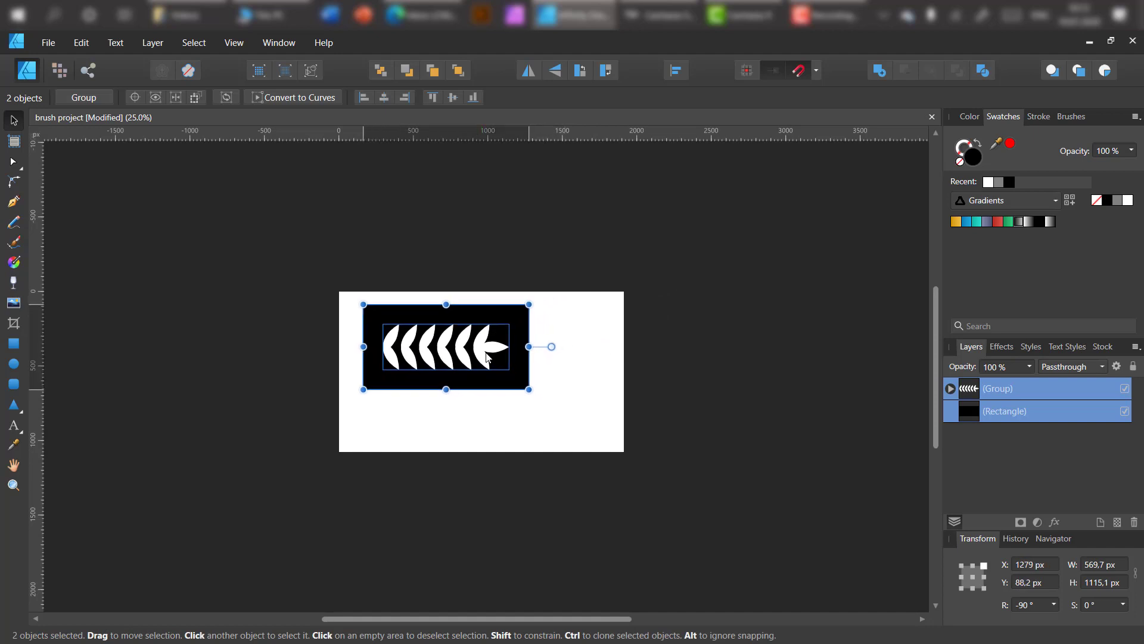
Step: Export the selection with background as a PNG file named brush in the AD Brush folder
click(48, 43)
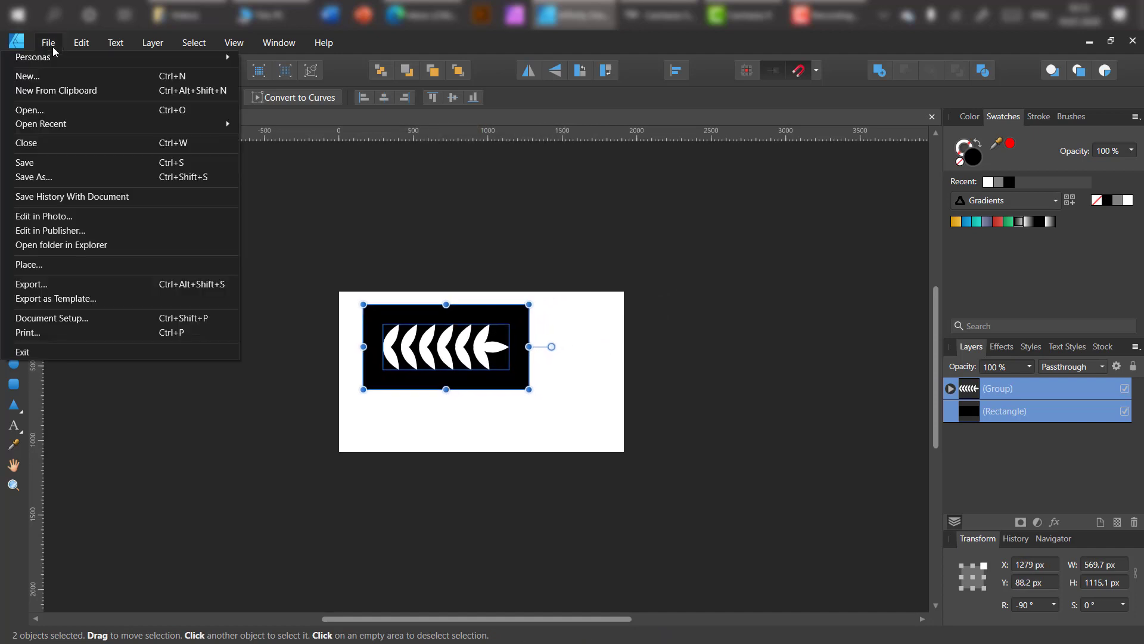
click(77, 287)
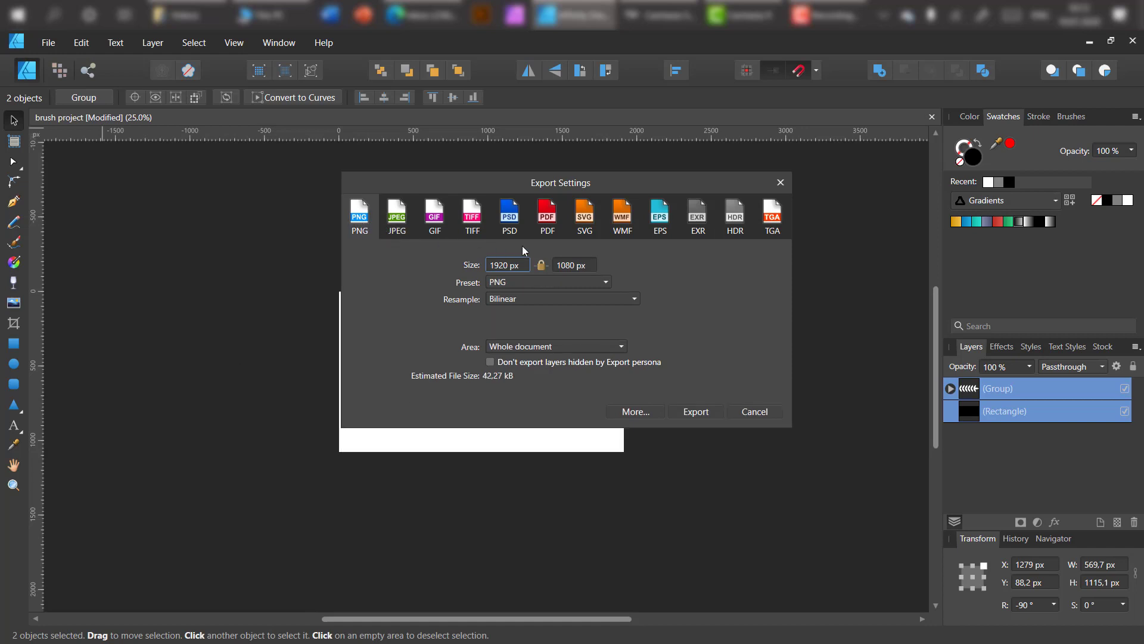
click(608, 347)
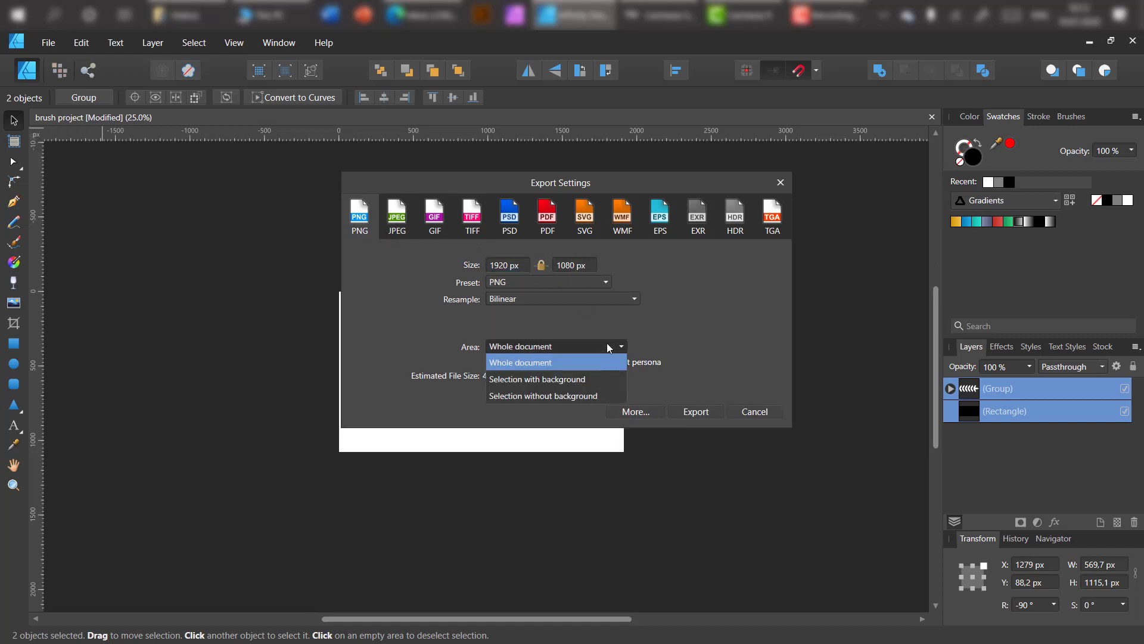
click(604, 378)
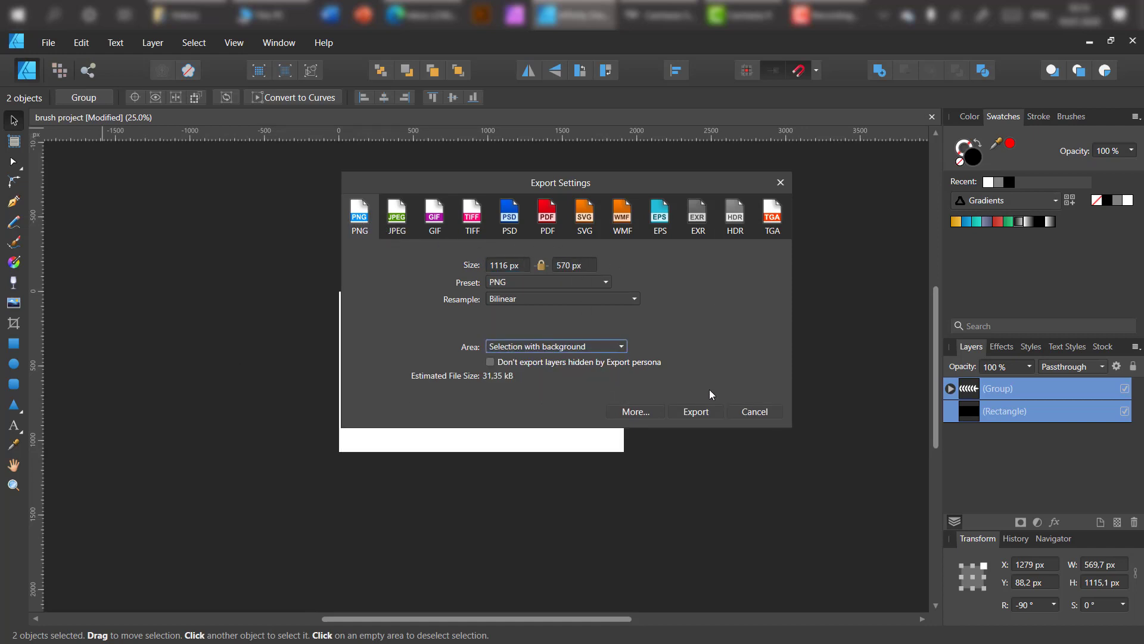
click(711, 410)
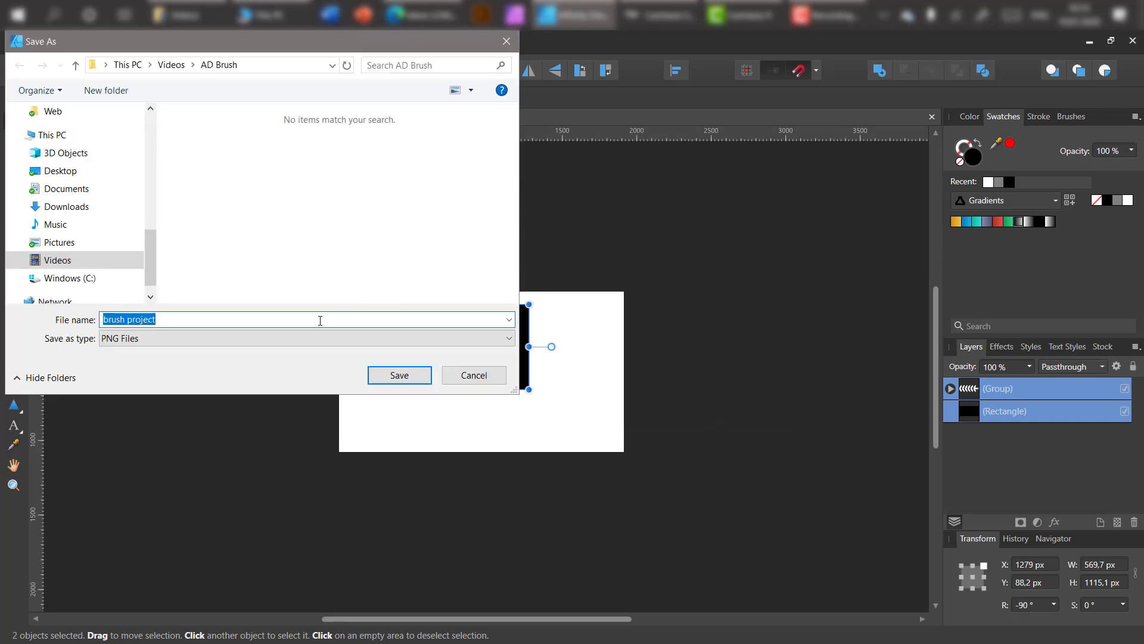
text(brush)
click(411, 377)
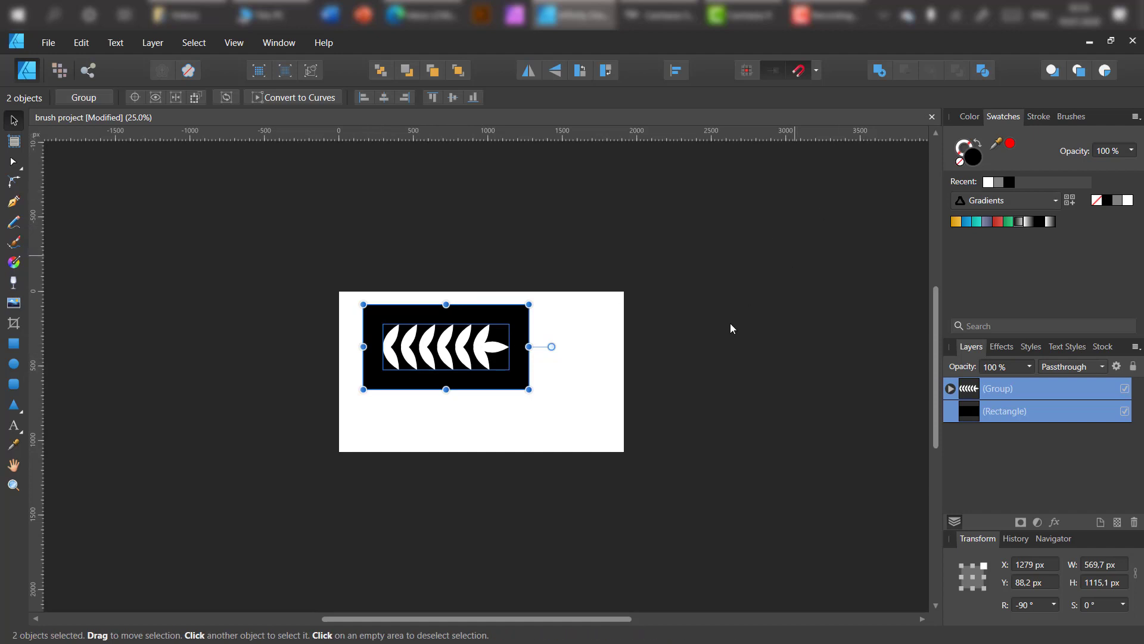
Step: Deselect the artwork and create a new, empty brush category
click(668, 370)
click(1076, 117)
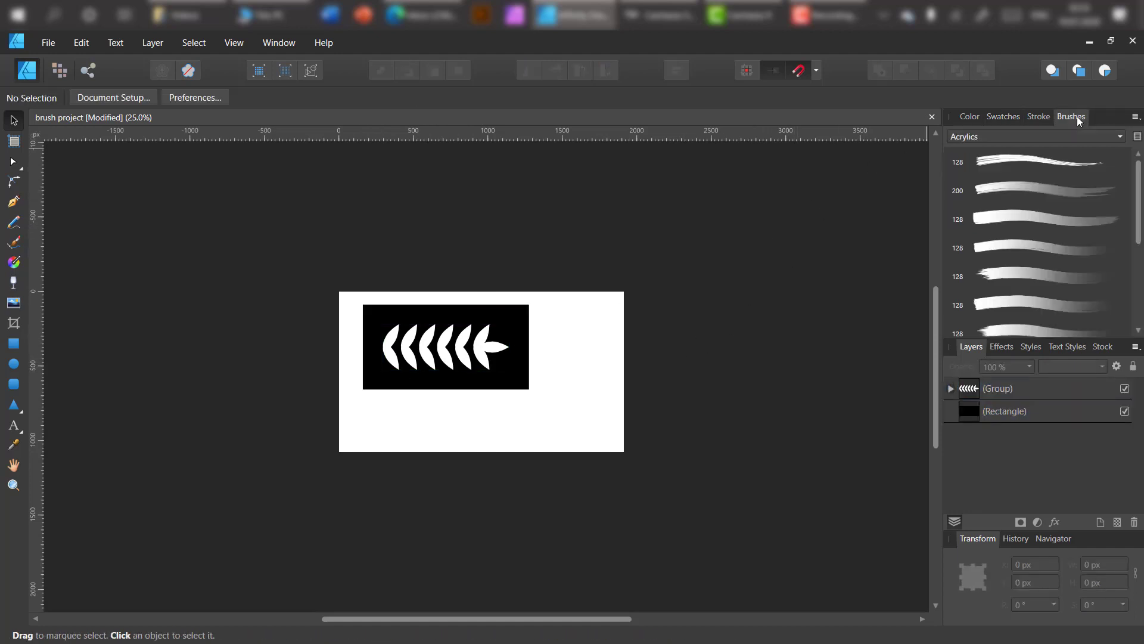
click(1121, 138)
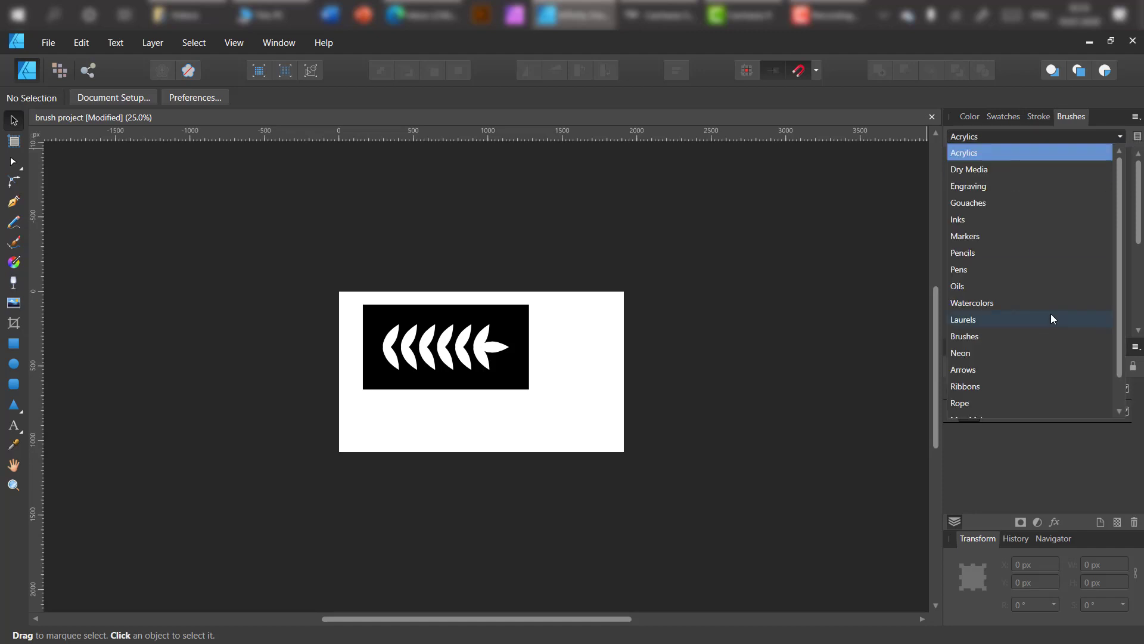
click(1120, 137)
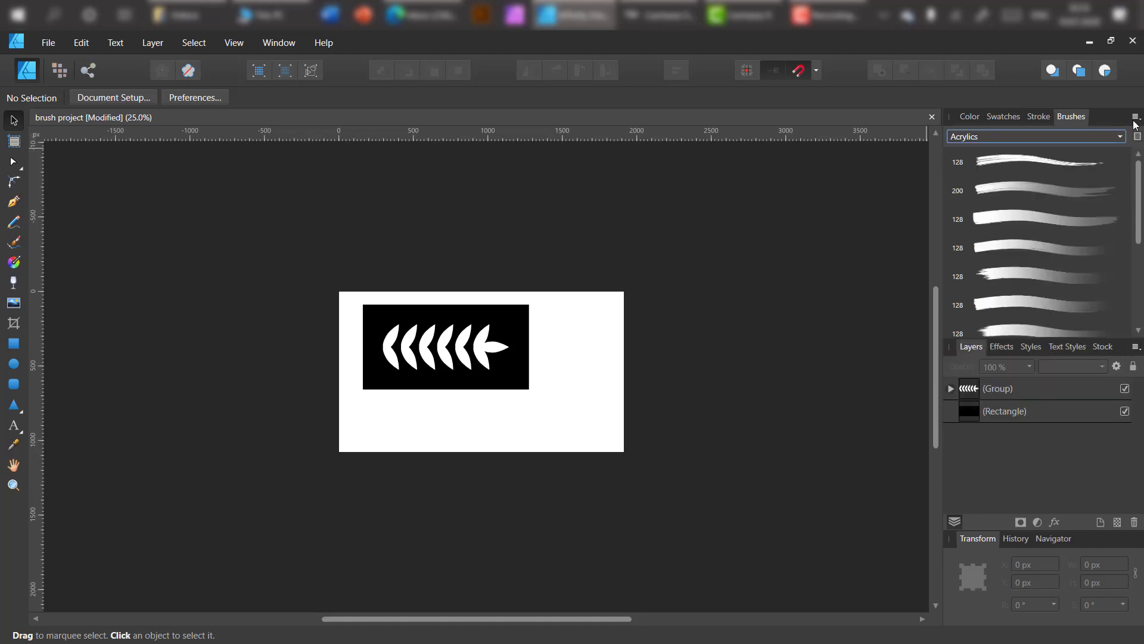
click(1135, 118)
click(1094, 134)
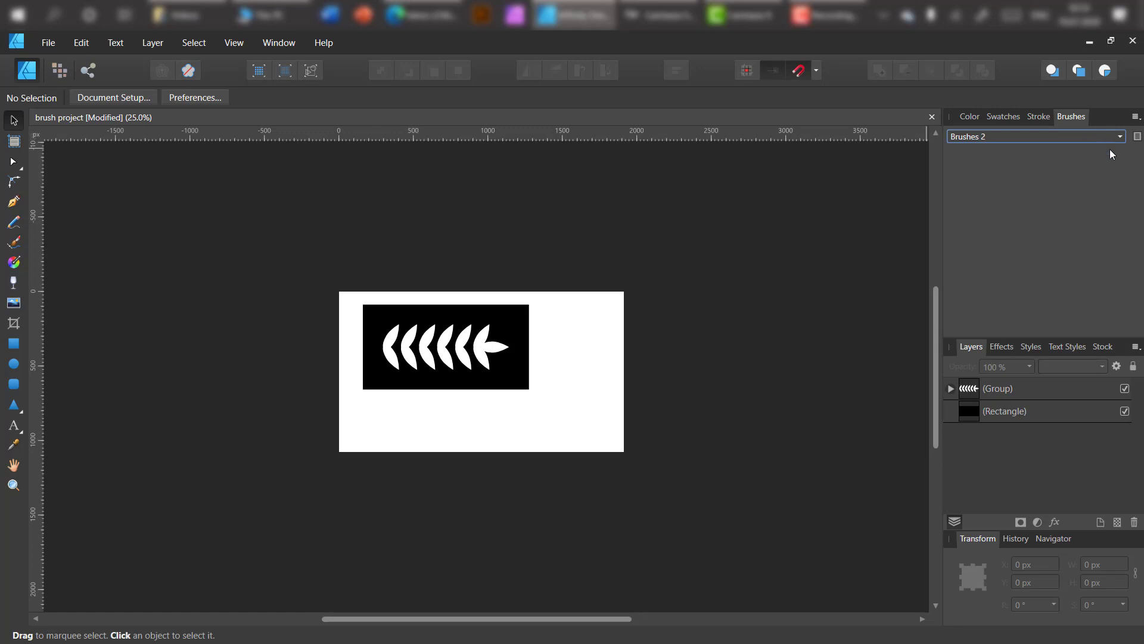
Step: Create a new textured intensity brush in the new category from the brush1 PNG image
click(1136, 118)
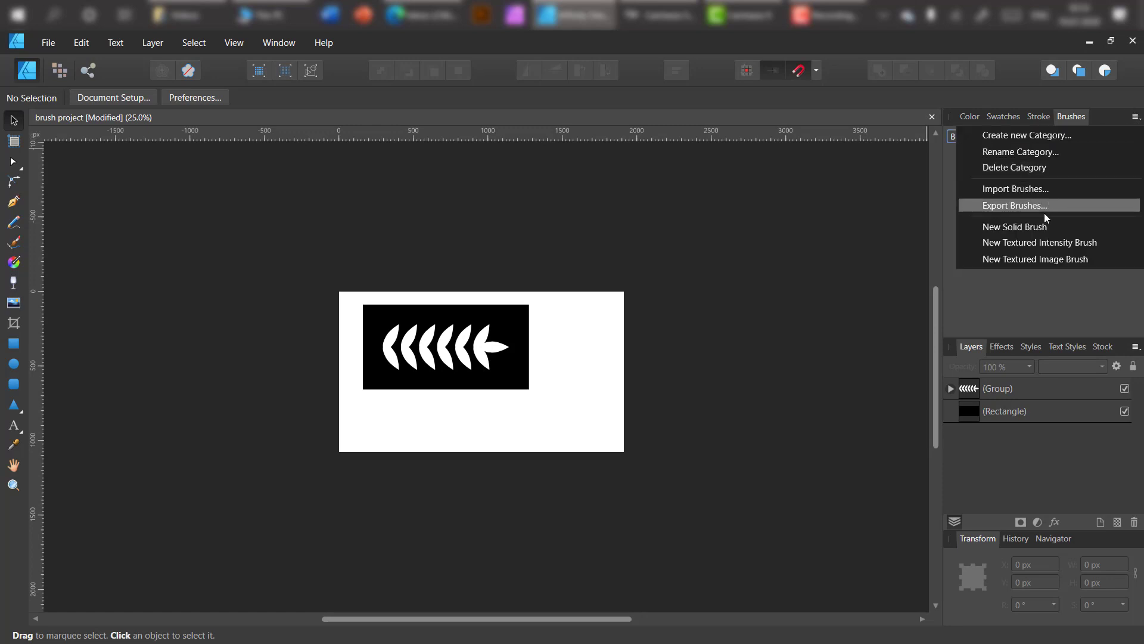
click(1027, 244)
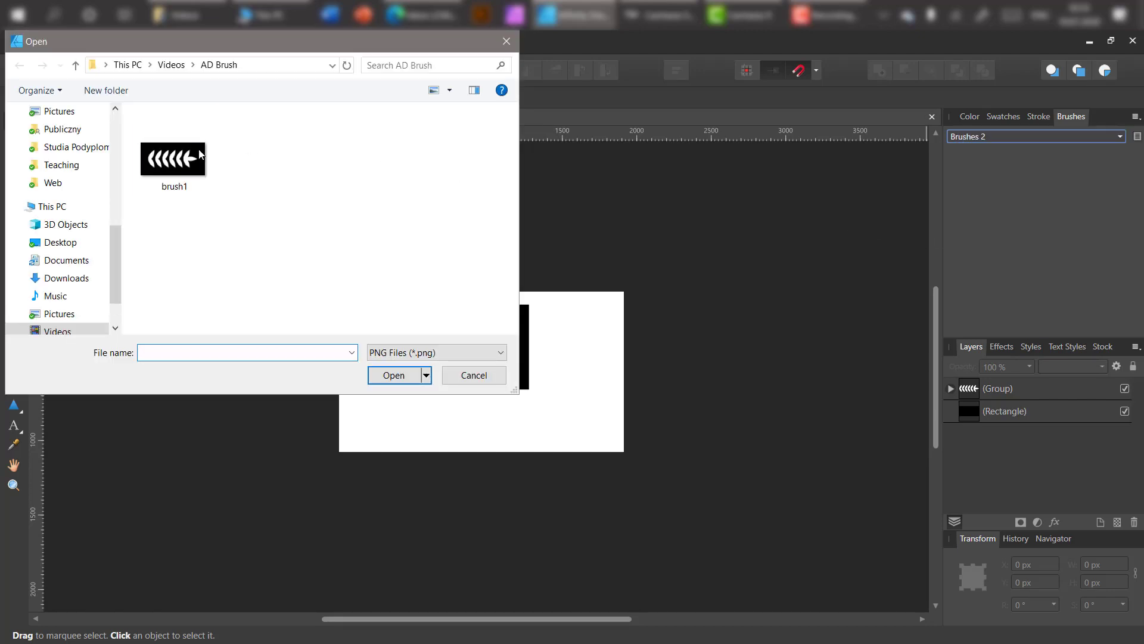
click(200, 154)
click(394, 376)
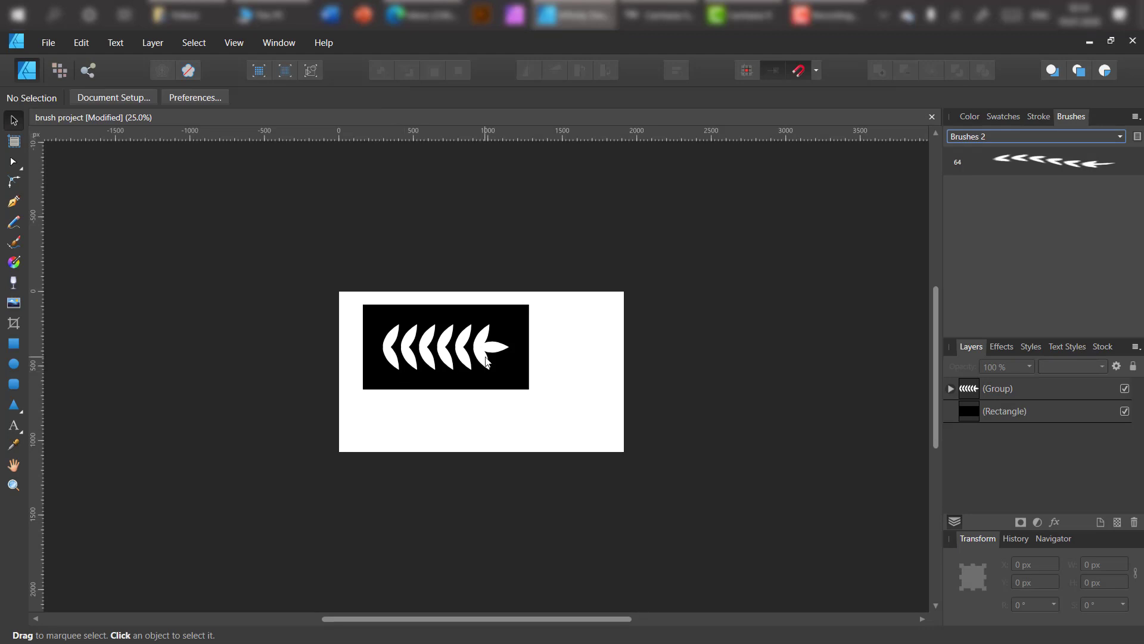
Step: Shrink the branch and its black rectangle together to about 251 × 491 px
drag(580, 421, 390, 307)
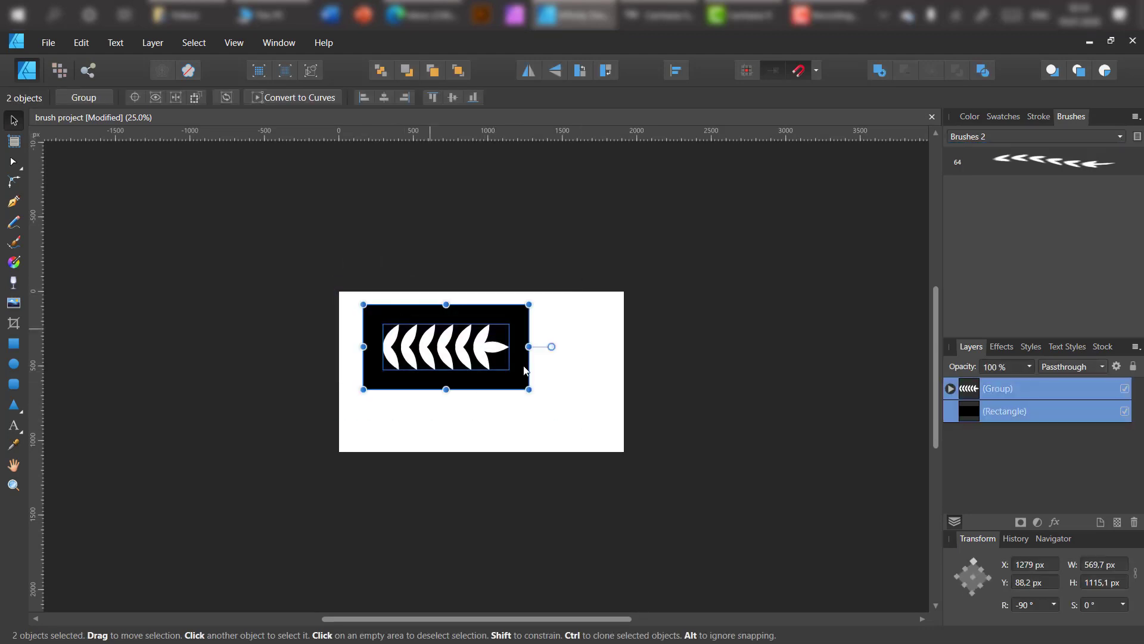
drag(529, 388, 437, 342)
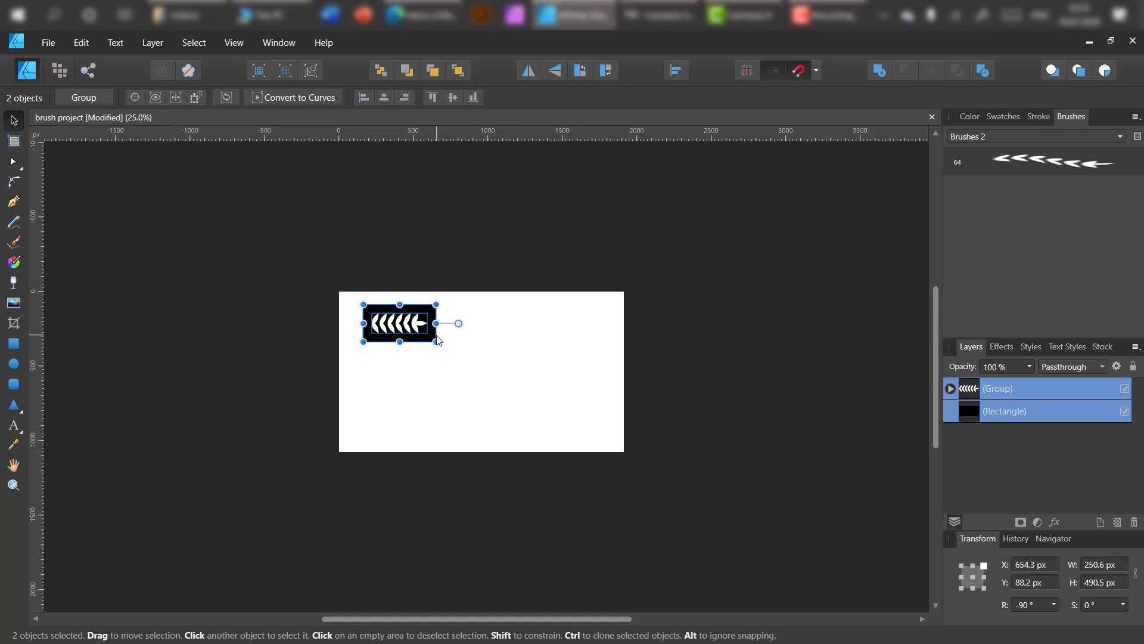
Step: Draw a straight horizontal line about 775 px long in the empty lower area of the page with the Pen tool
key(ctrl+equal)
key(ctrl+equal)
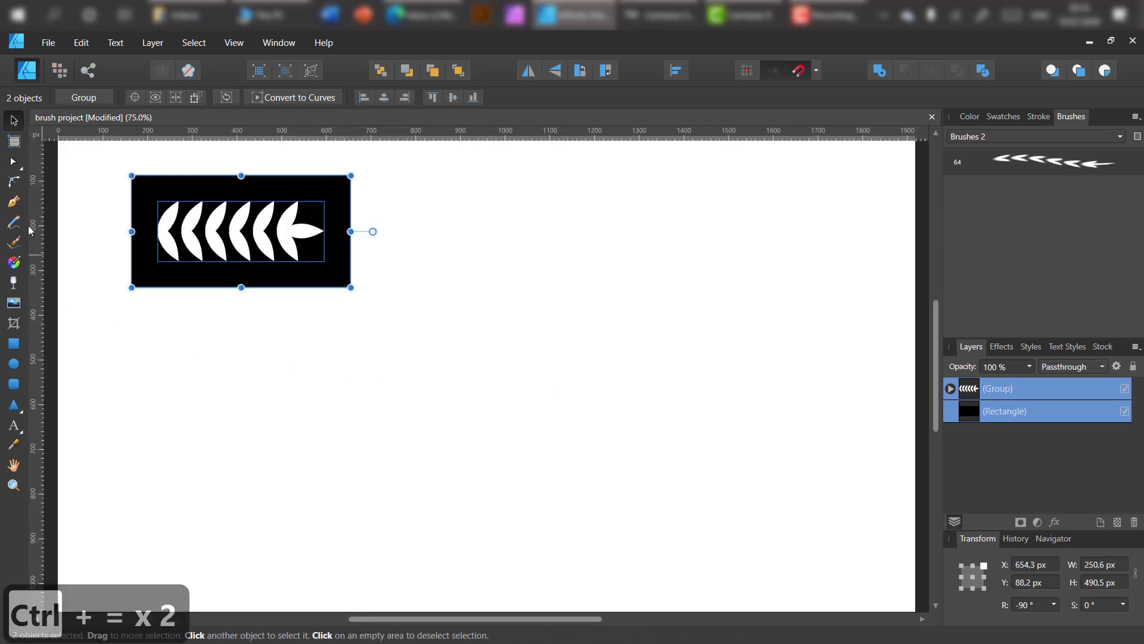
click(15, 203)
click(434, 414)
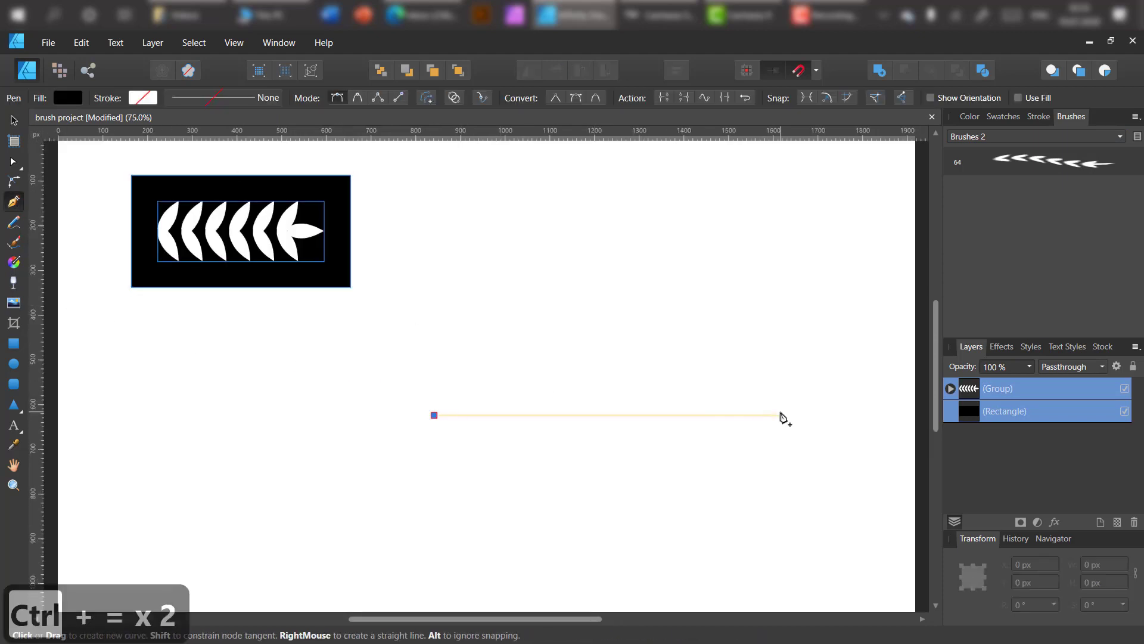
click(780, 415)
Step: Give the line a black stroke and set its width to 14.6 pt
click(977, 116)
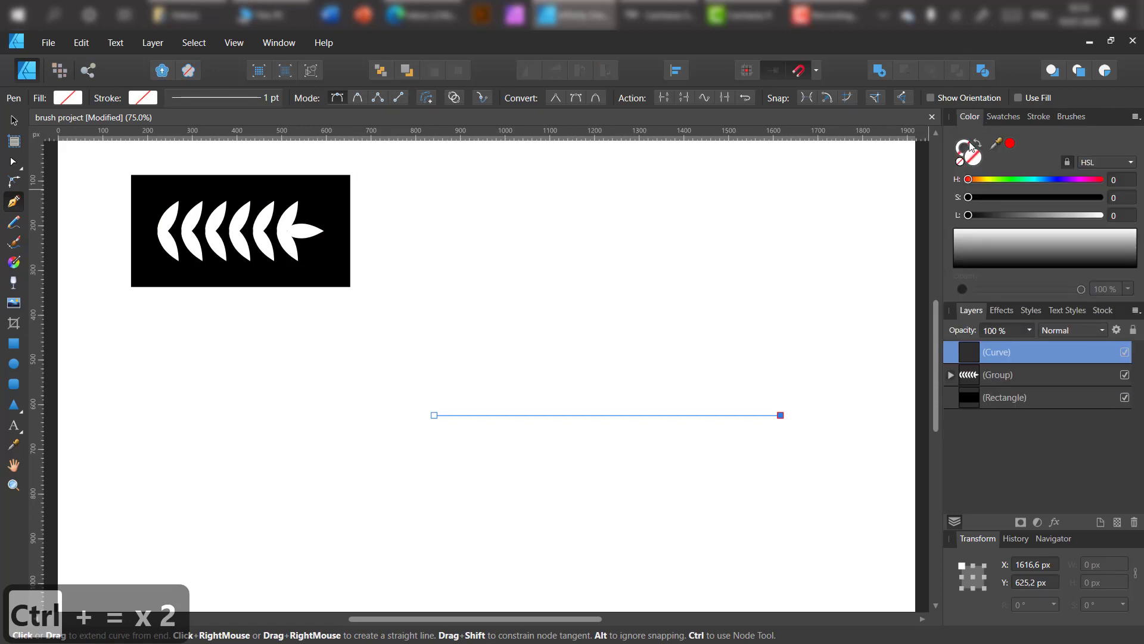
click(1031, 117)
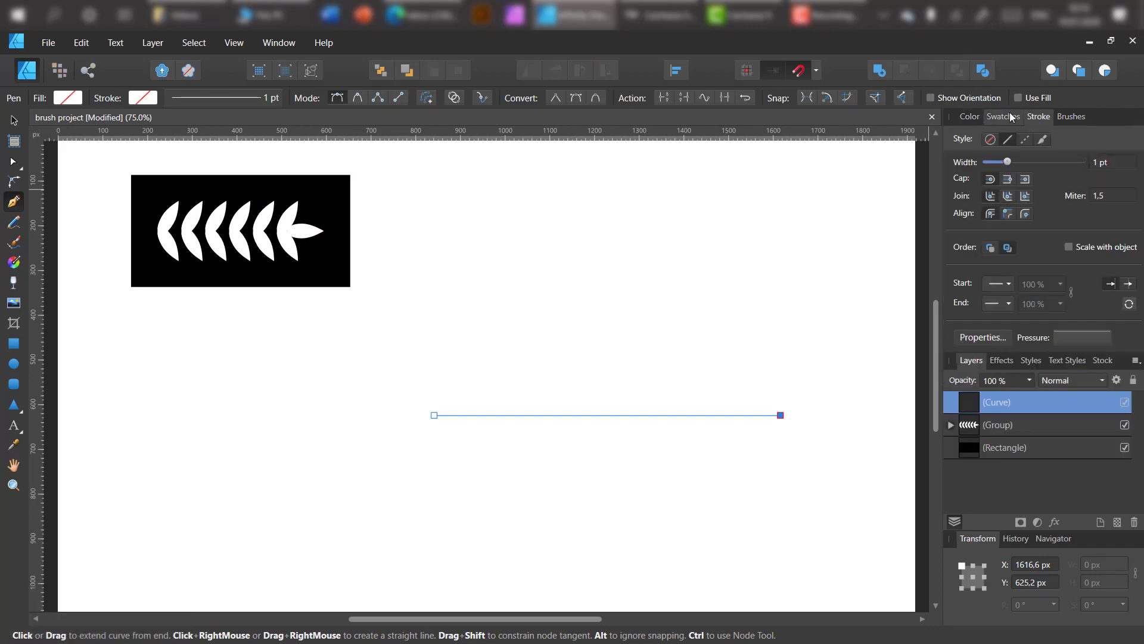
click(1009, 114)
click(1107, 201)
click(970, 117)
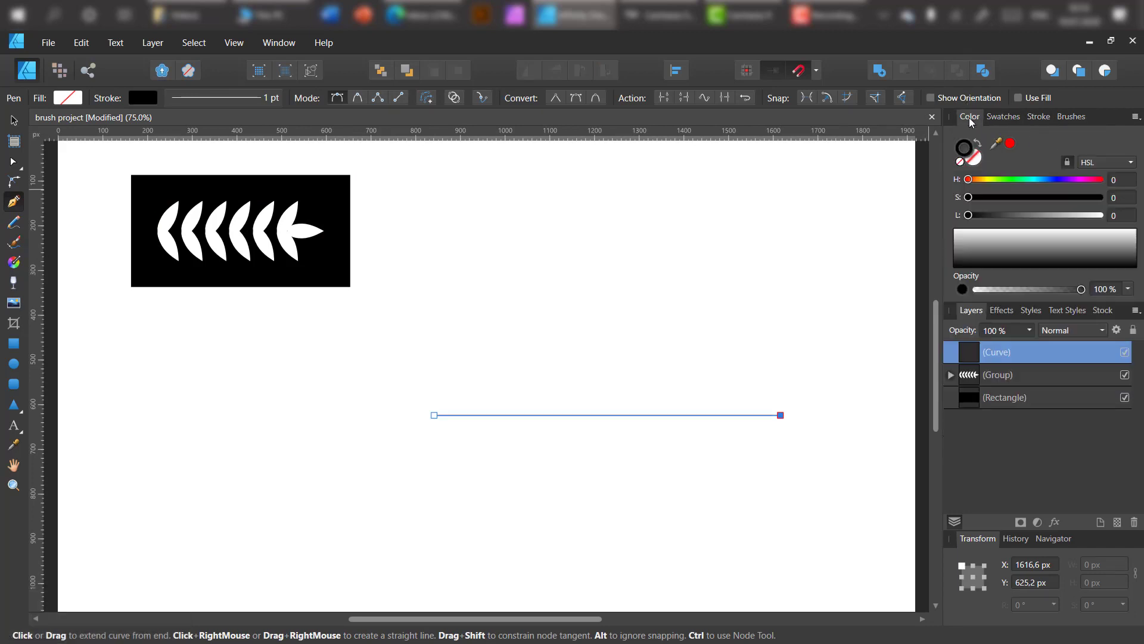
click(1038, 116)
drag(1014, 163, 1033, 162)
Step: Apply the new branch brush to the line and set the brush's body to Repeat
click(1070, 117)
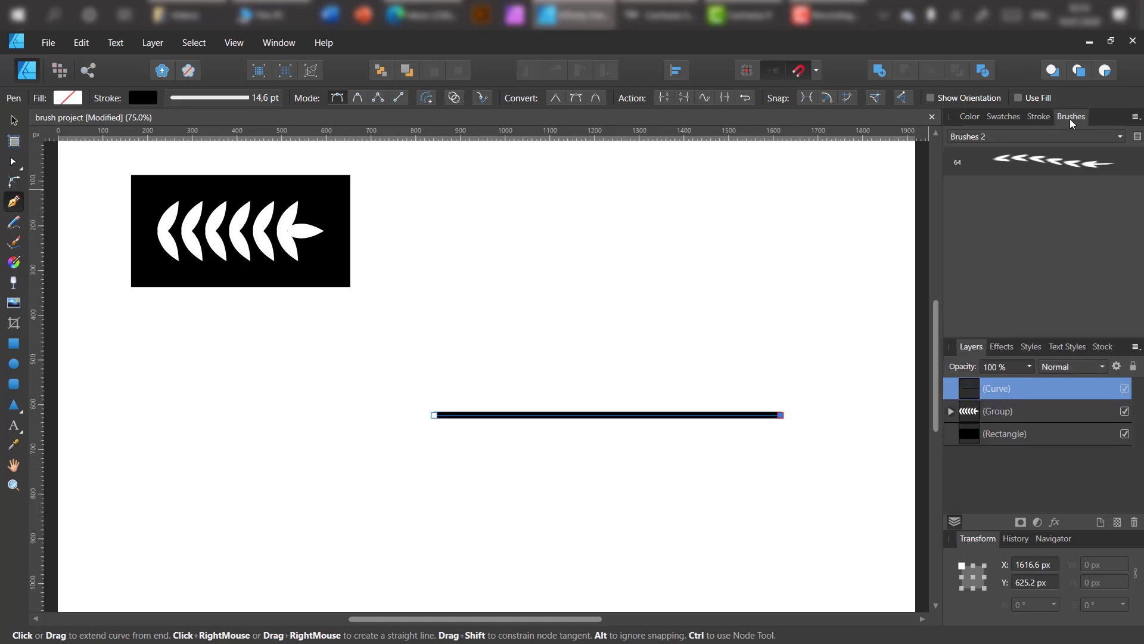
click(1046, 162)
double_click(1046, 162)
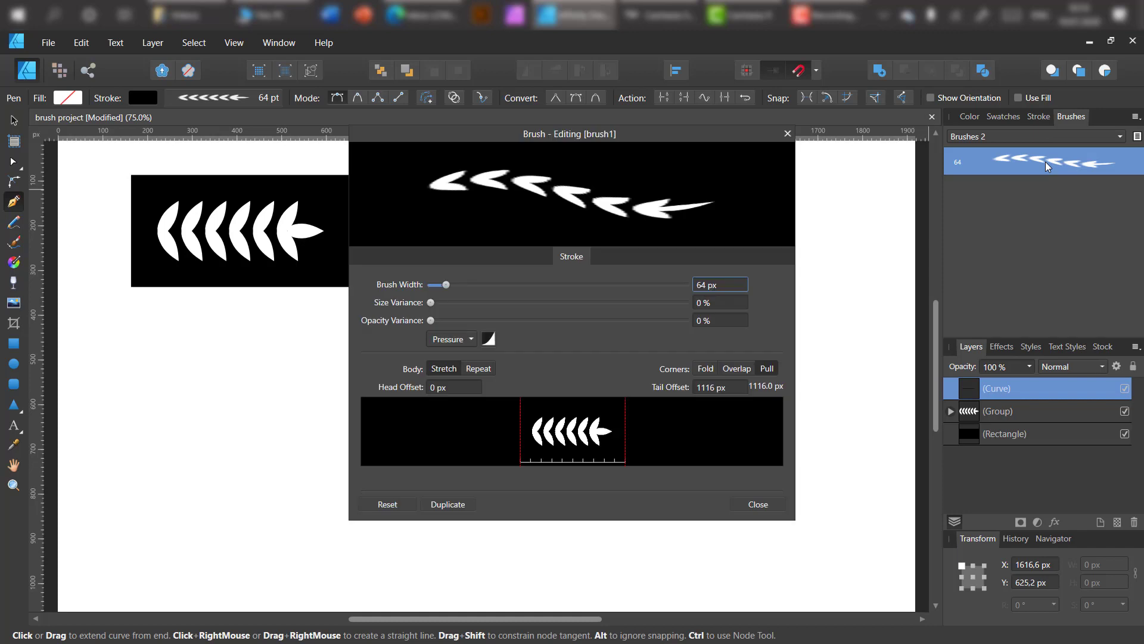
mouse_move(698, 133)
mouse_down()
mouse_move(911, 170)
mouse_move(1031, 165)
mouse_up()
click(820, 400)
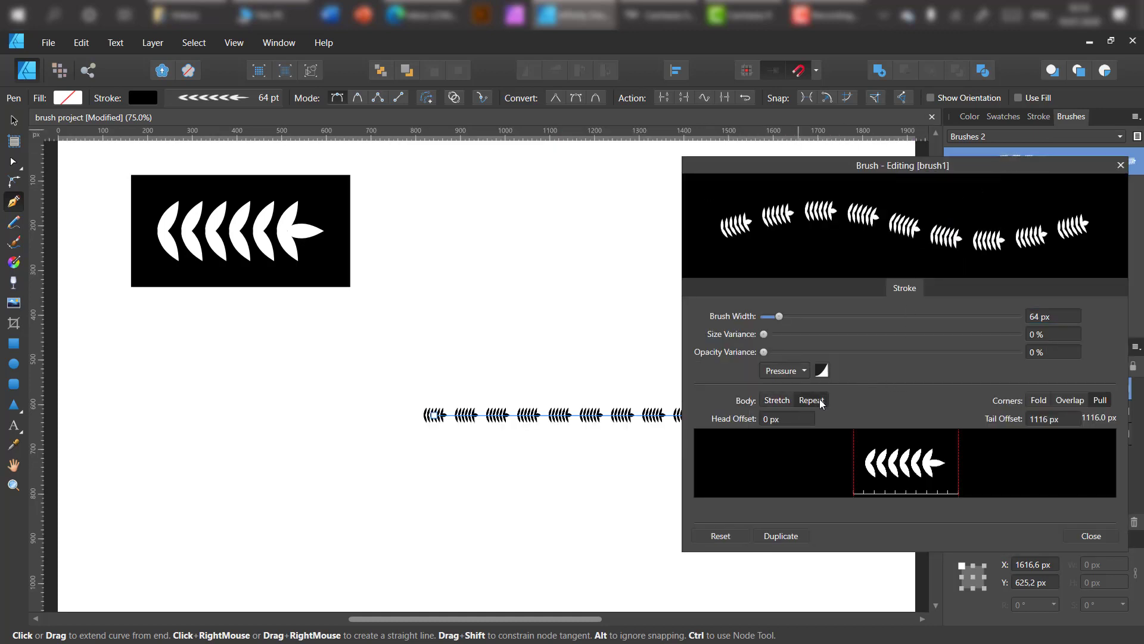
Step: Set the brush's head offset to about 247.7 px and its tail offset to 615 px
drag(858, 472, 876, 483)
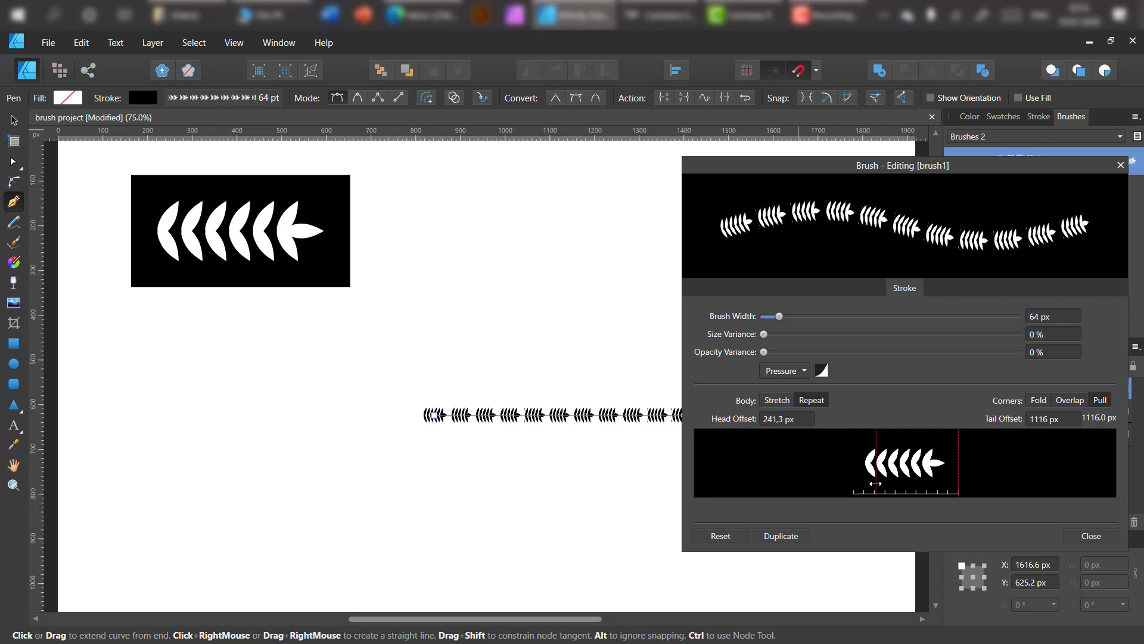
drag(957, 477, 911, 478)
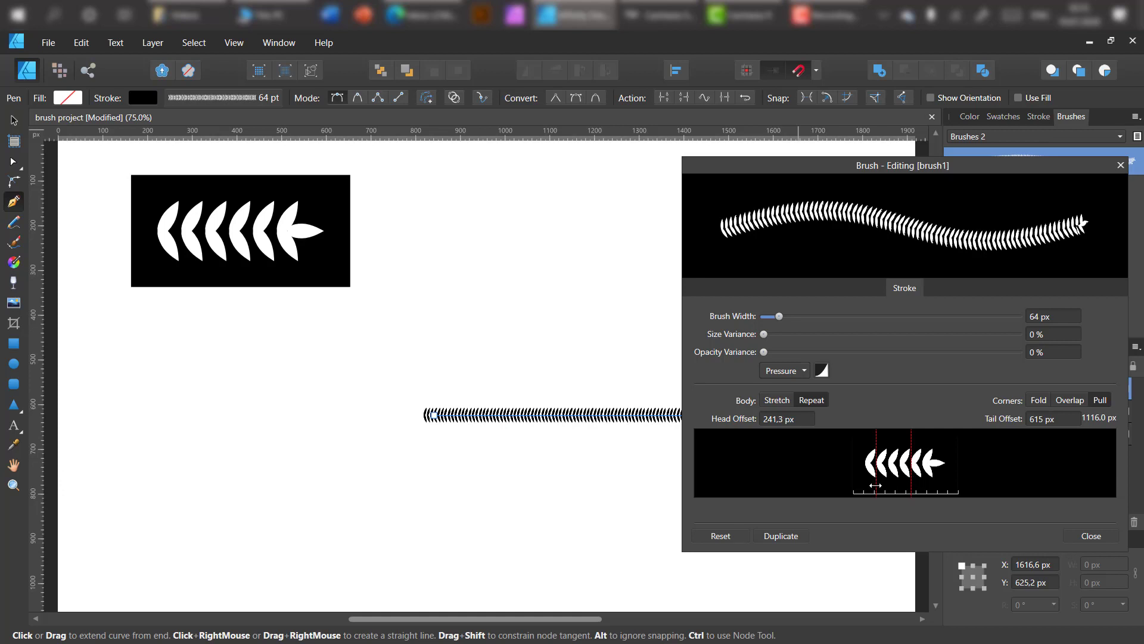
drag(876, 486, 876, 486)
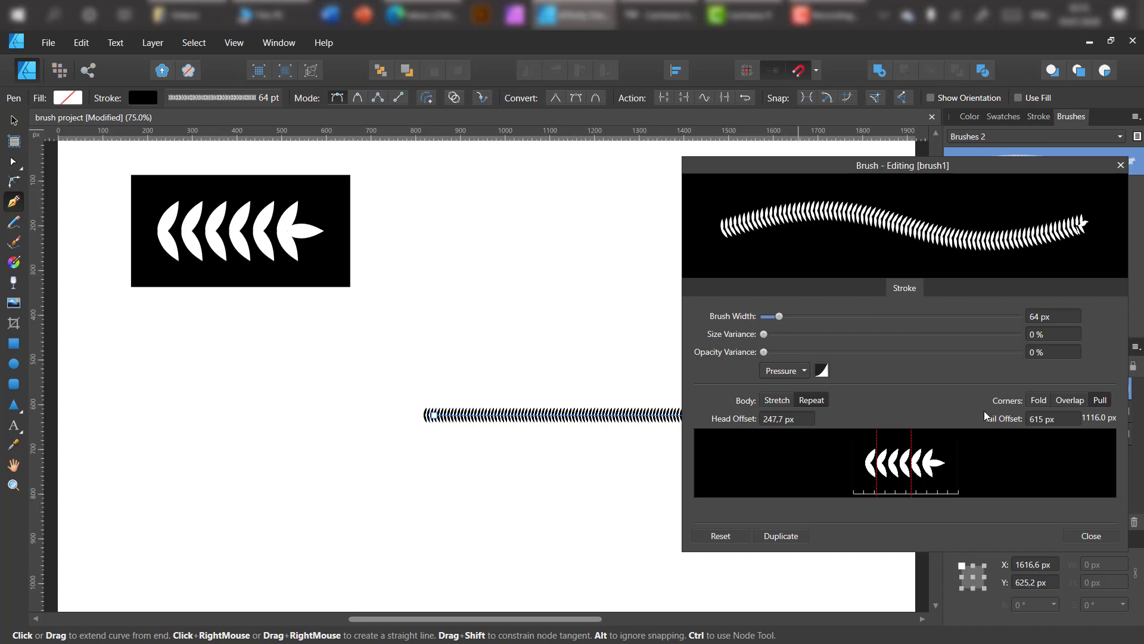
Step: Set the brush width to 241.8 px, size variance to 53 % and tail offset to 729 px, trying other corner modes
mouse_move(773, 314)
mouse_down()
mouse_move(795, 319)
mouse_move(774, 336)
mouse_move(929, 335)
mouse_move(888, 337)
mouse_up()
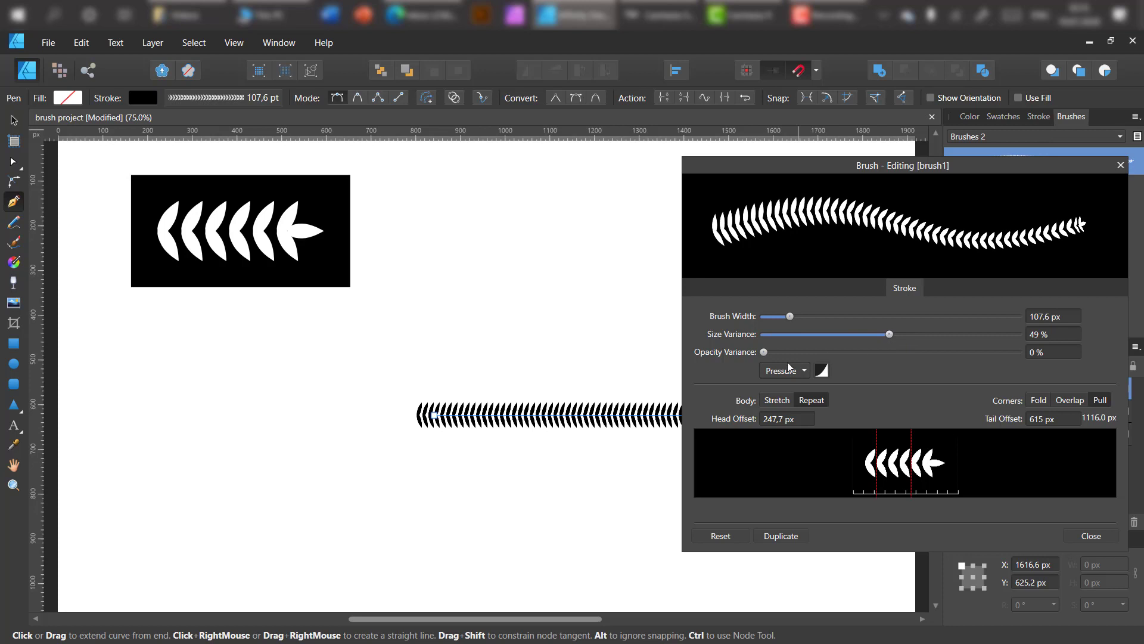
mouse_move(764, 352)
mouse_down()
mouse_move(886, 352)
mouse_move(702, 353)
mouse_up()
mouse_move(888, 336)
mouse_down()
mouse_move(941, 339)
mouse_move(901, 343)
mouse_up()
drag(791, 317, 825, 326)
drag(911, 478, 922, 480)
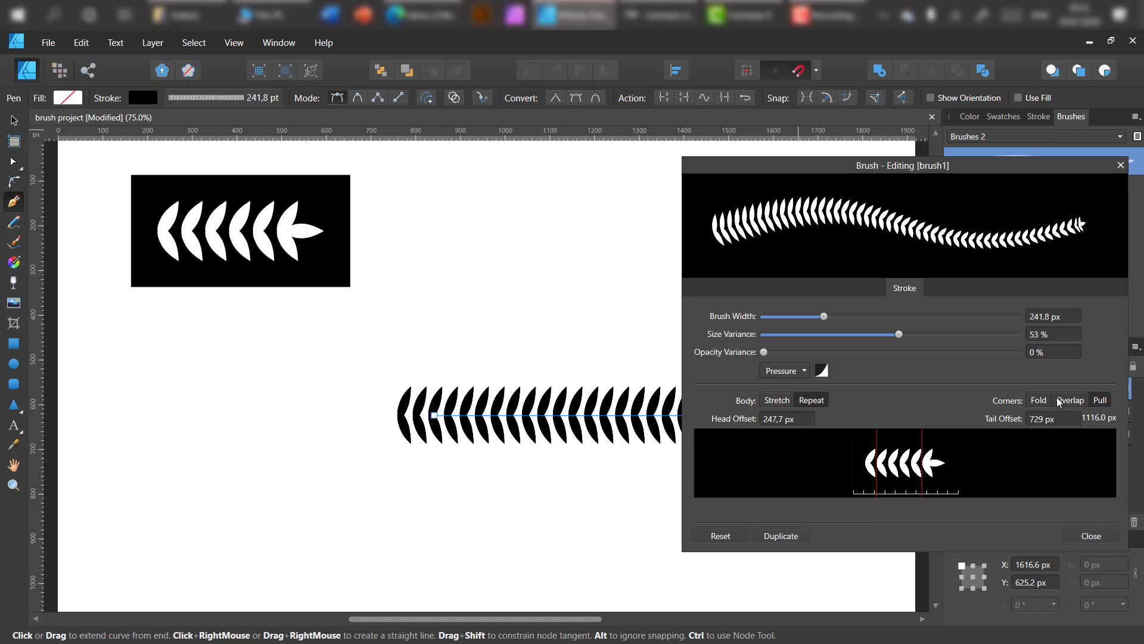
click(1037, 405)
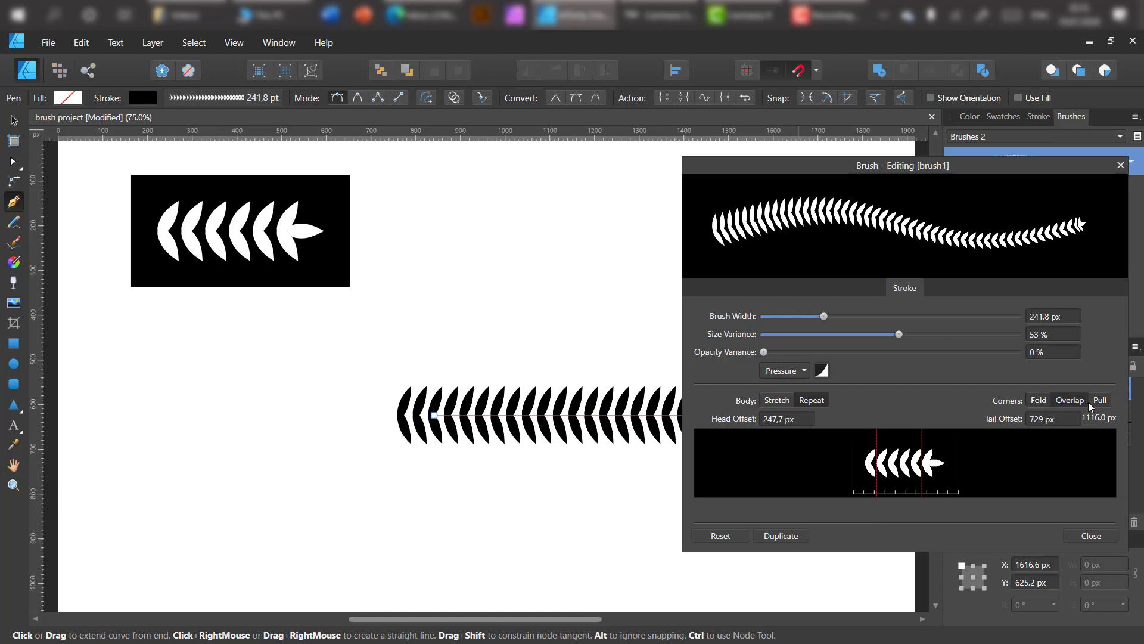
click(1091, 536)
Step: Test the brush on an angled segment added to the line, undo that segment and delete the line
click(776, 311)
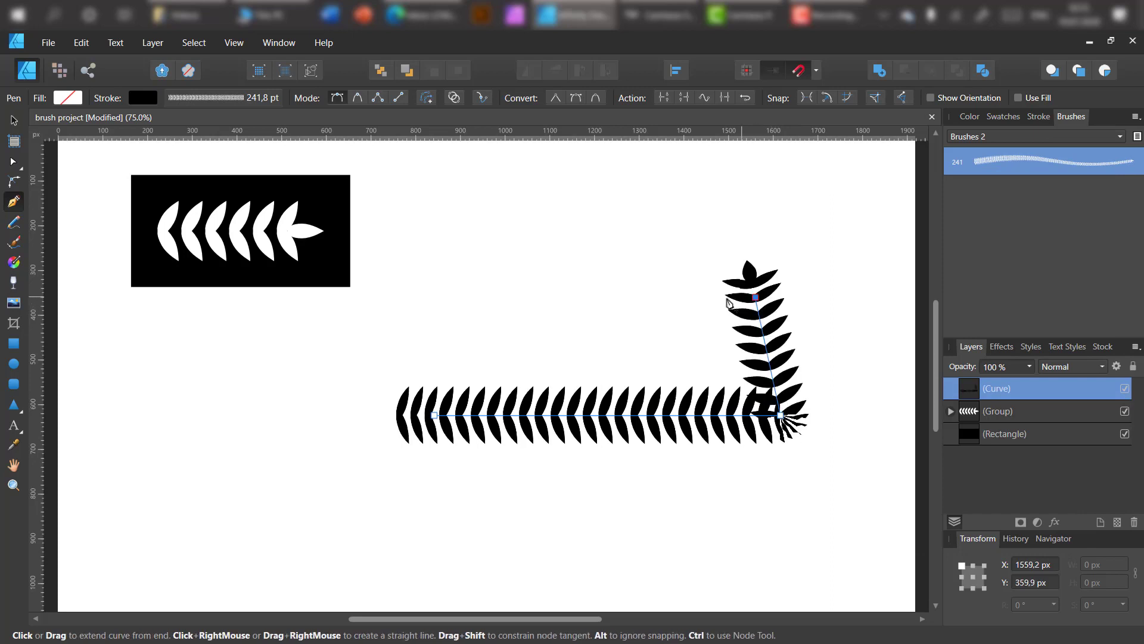
key(ctrl+z)
key(v)
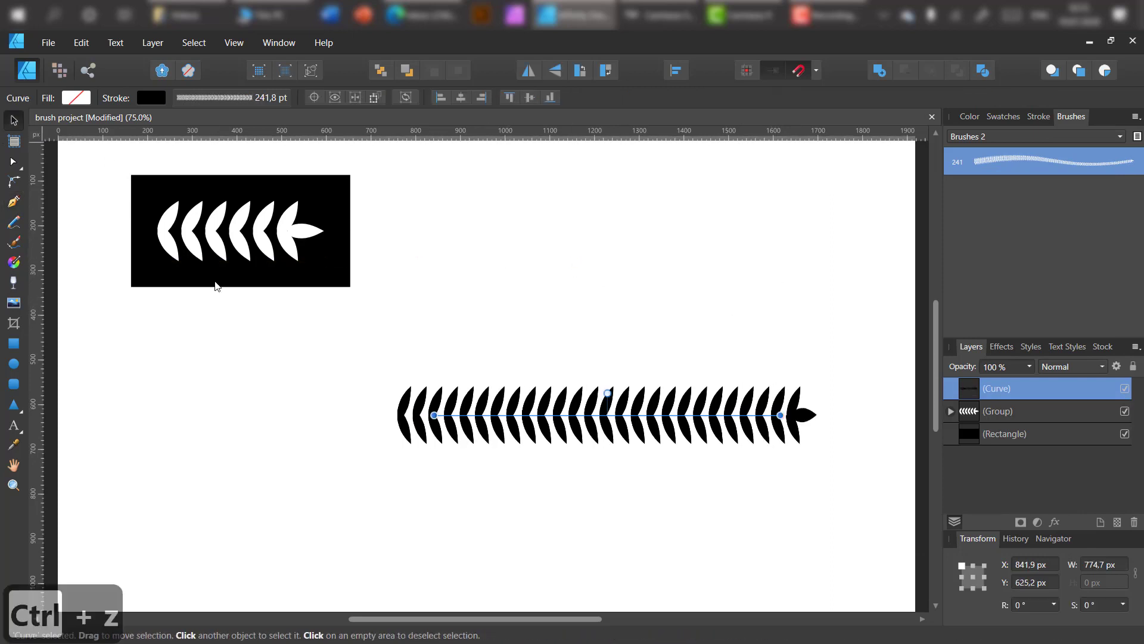
drag(294, 354, 869, 505)
key(Delete)
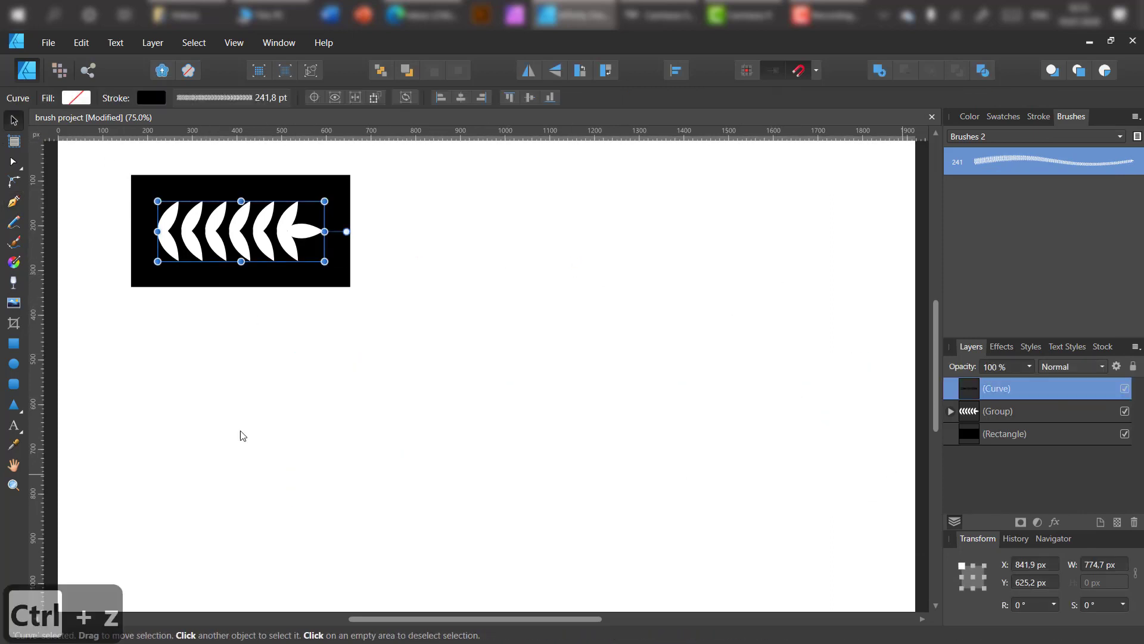
Step: Draw a circle about 625 px in diameter beside the branch artwork and remove its fill
key(m)
drag(502, 251, 781, 530)
click(969, 116)
click(960, 162)
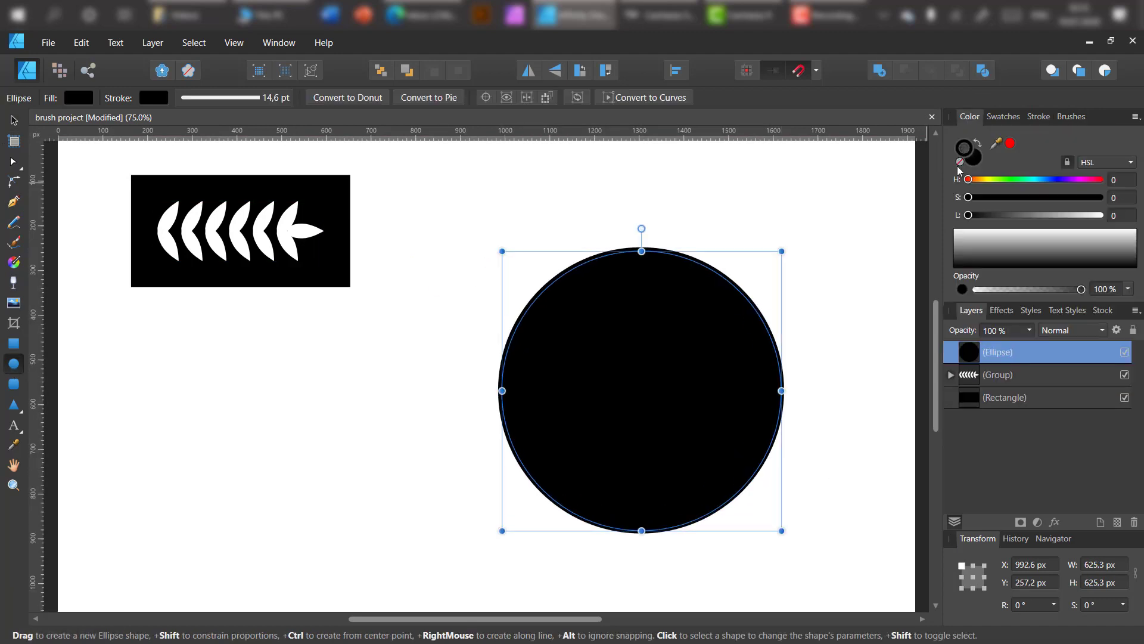
Step: Apply the branch brush to the circle and color its stroke green with HSL values 83, 66, 42
click(1070, 116)
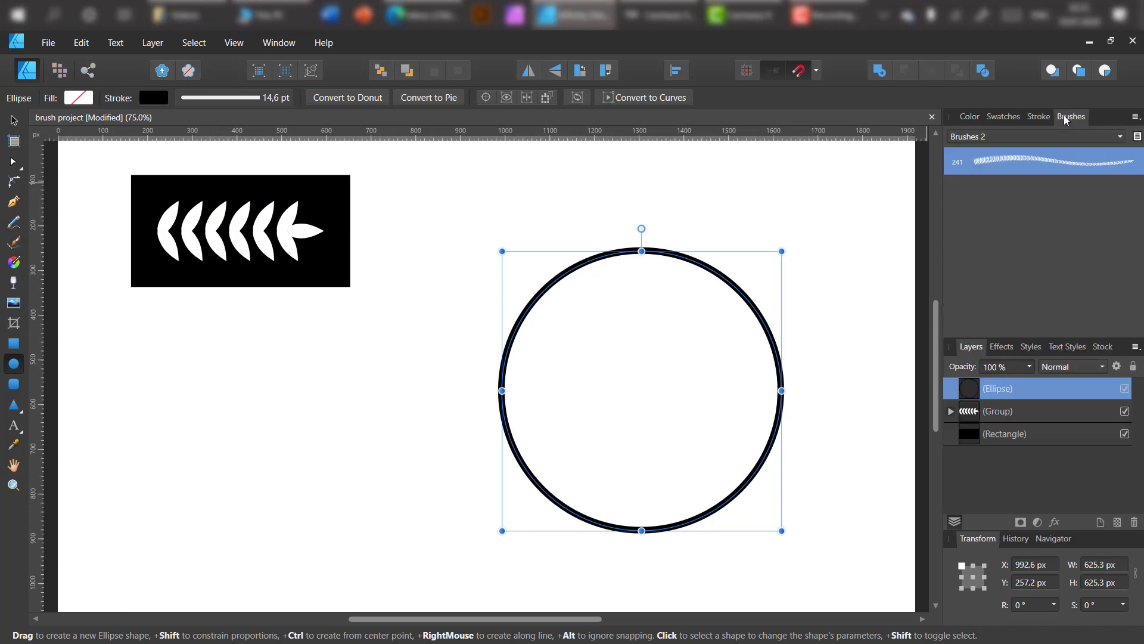
click(1049, 168)
click(969, 117)
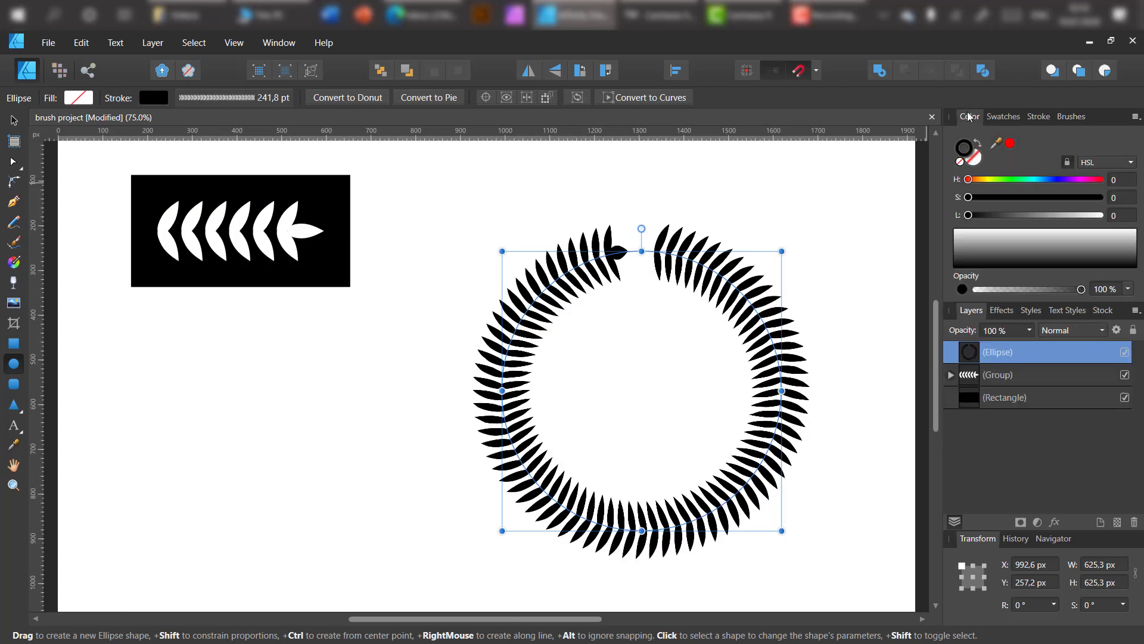
click(999, 180)
click(1054, 198)
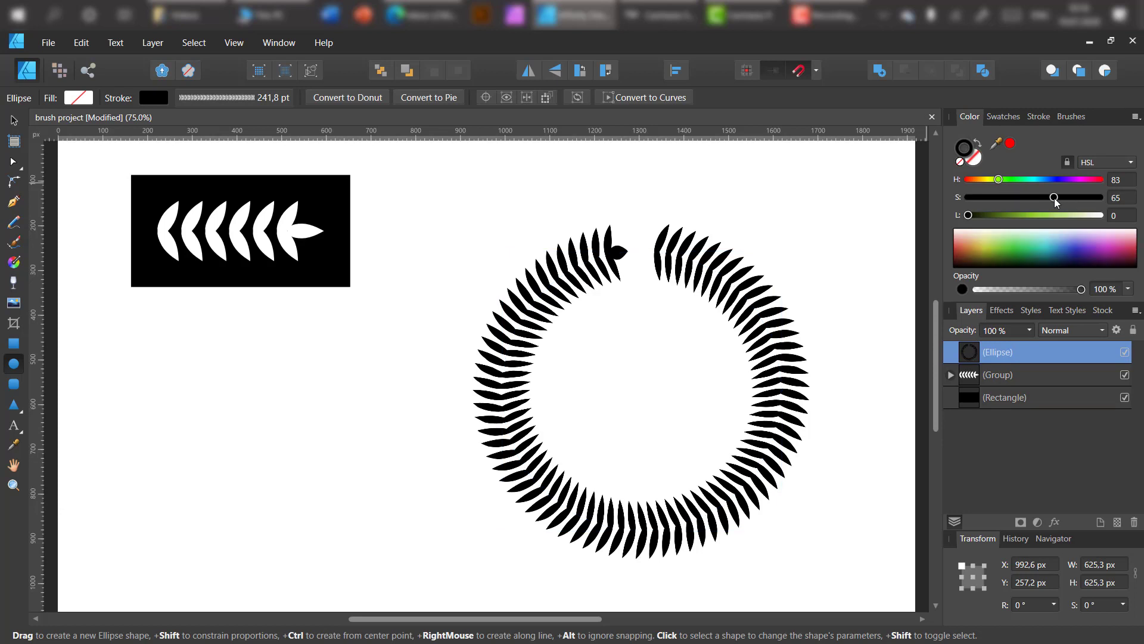
click(1023, 216)
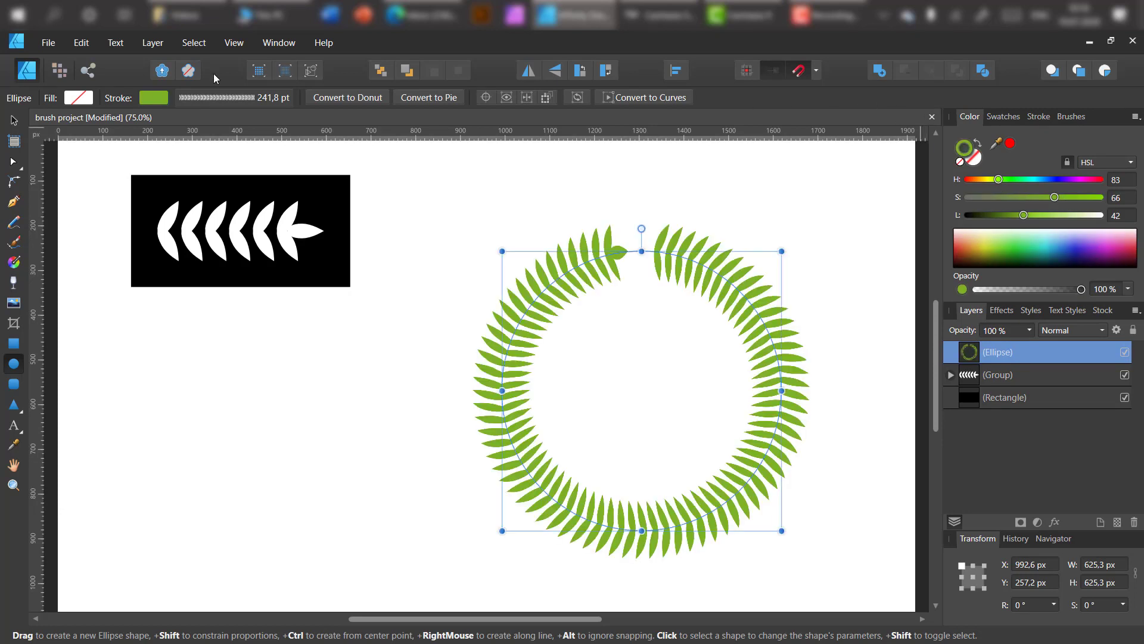
Step: Convert the circle to curves and split it at its top and bottom nodes
click(15, 162)
click(663, 99)
drag(633, 184, 676, 605)
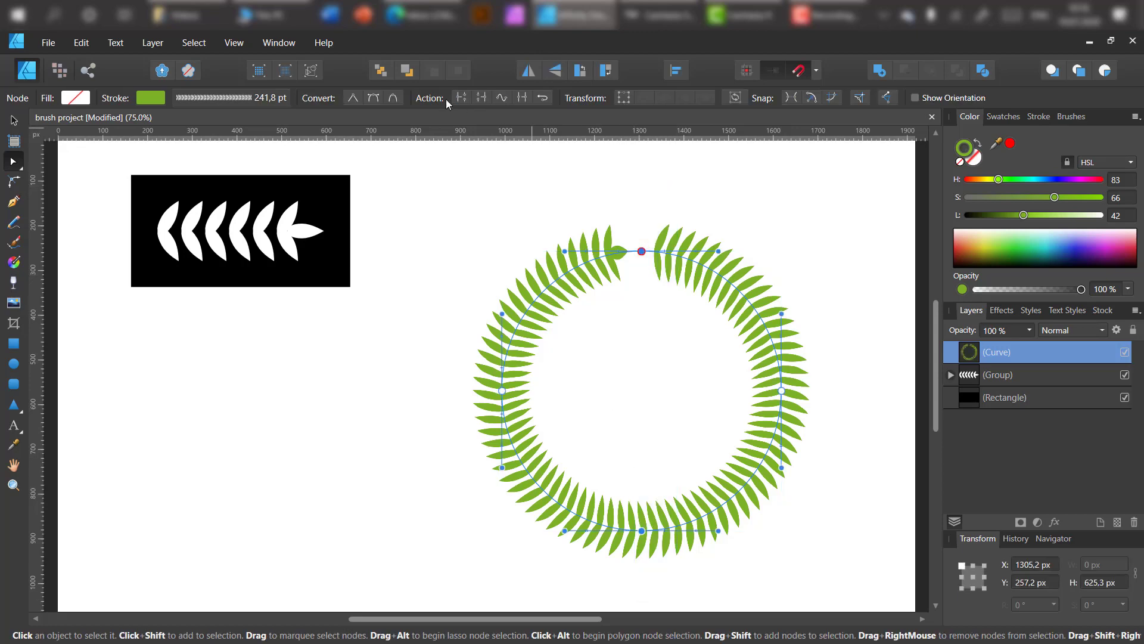
click(466, 99)
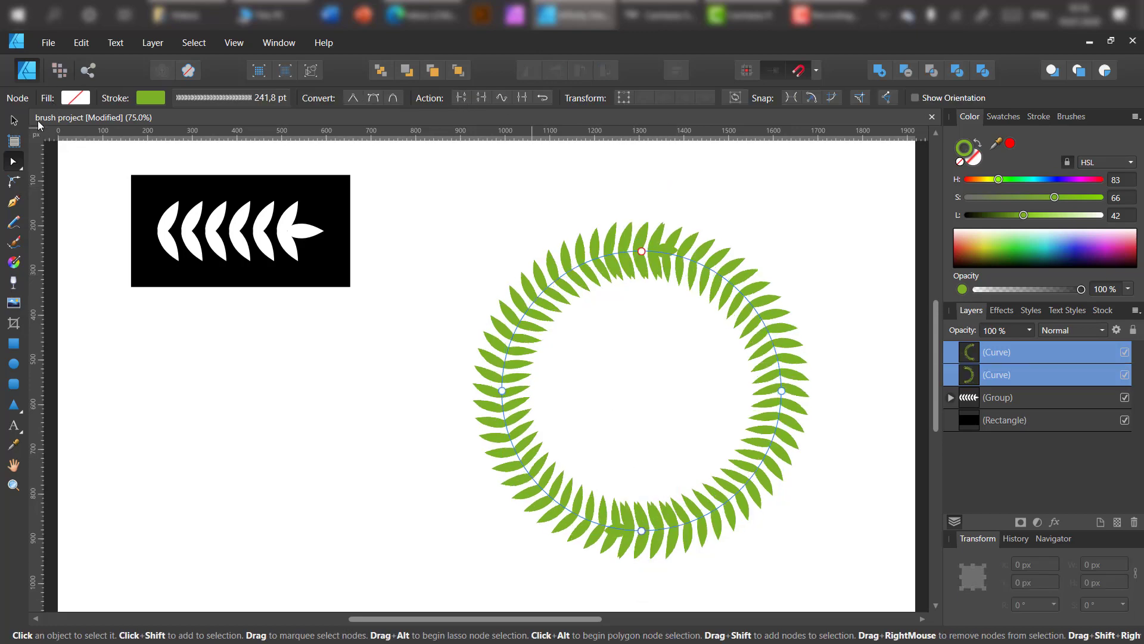
Step: Move the left half of the wreath about 189 px to the left and delete the right half
click(14, 120)
click(551, 274)
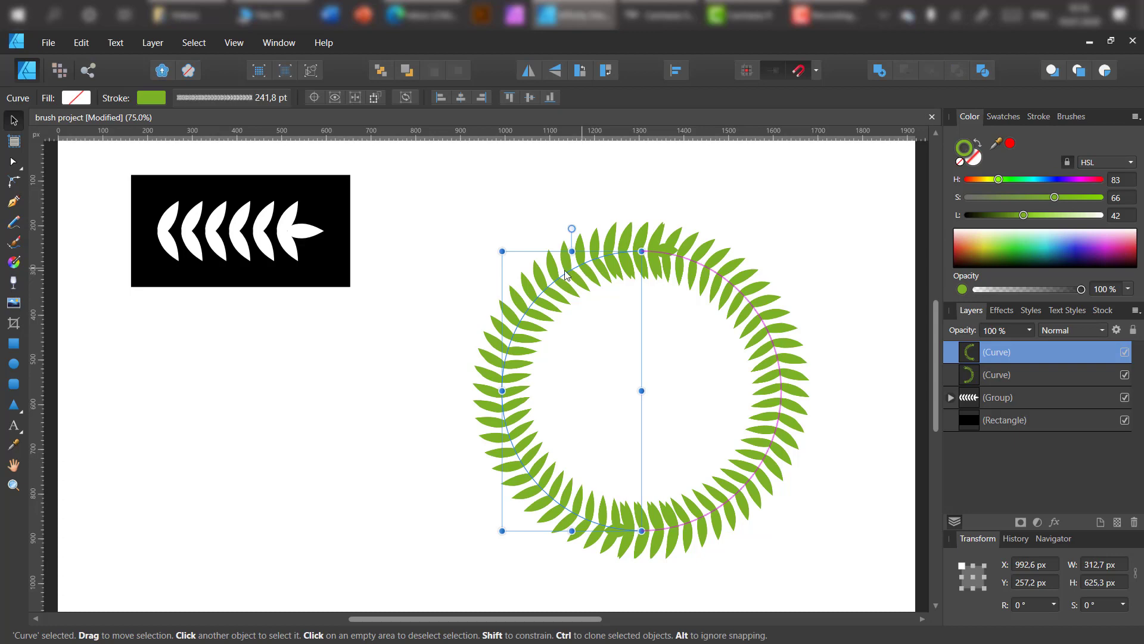
drag(551, 274, 500, 274)
click(757, 291)
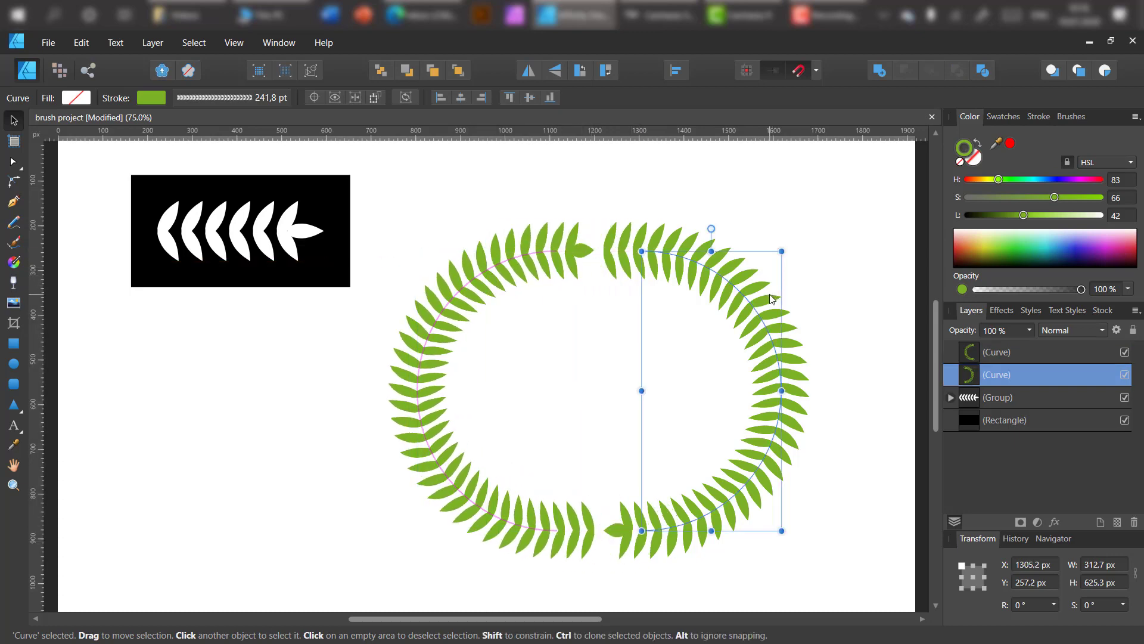
key(Delete)
Step: Taper the remaining half-circle's stroke by lowering the end of its pressure profile to zero and bending the curve's middle
click(467, 286)
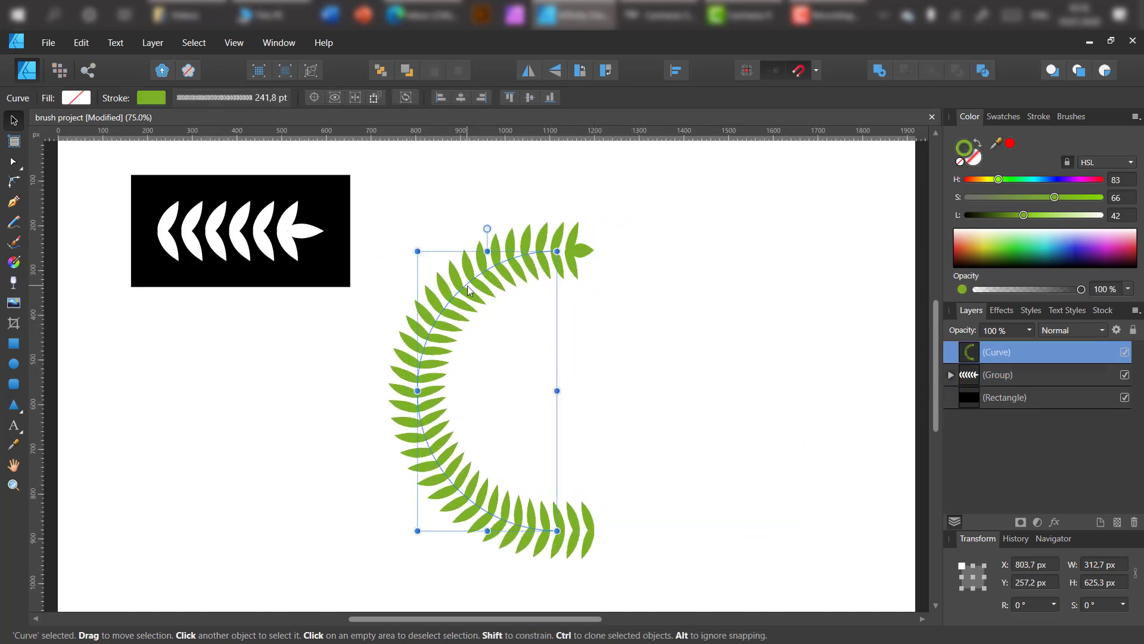
click(1029, 117)
click(1067, 116)
click(1046, 118)
click(1083, 339)
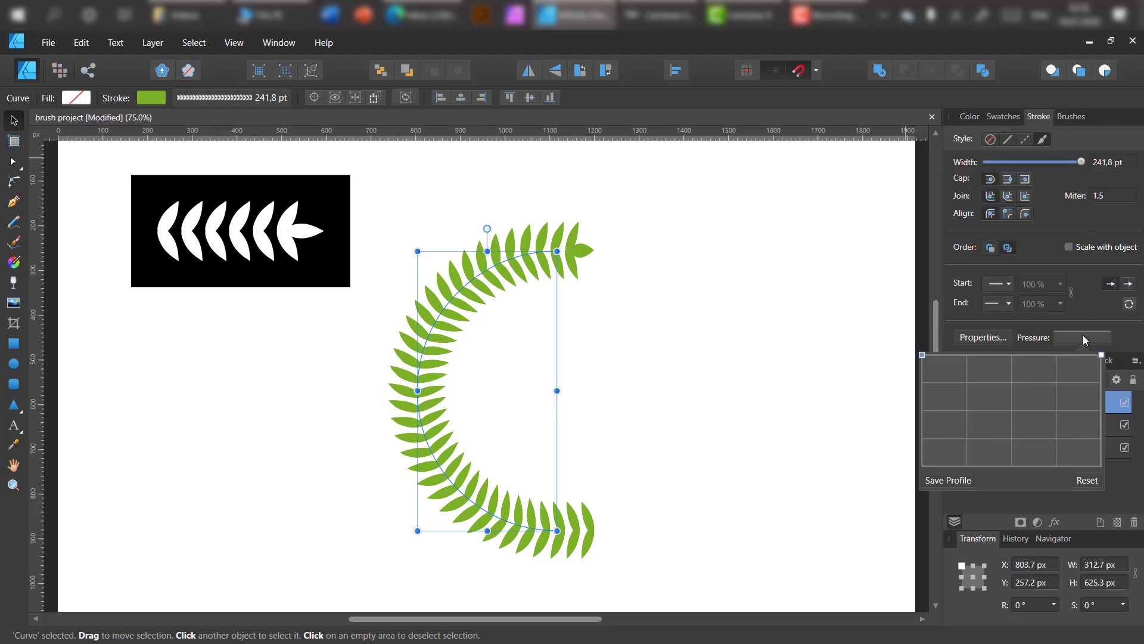
drag(1103, 353, 1100, 468)
drag(1024, 427, 1000, 413)
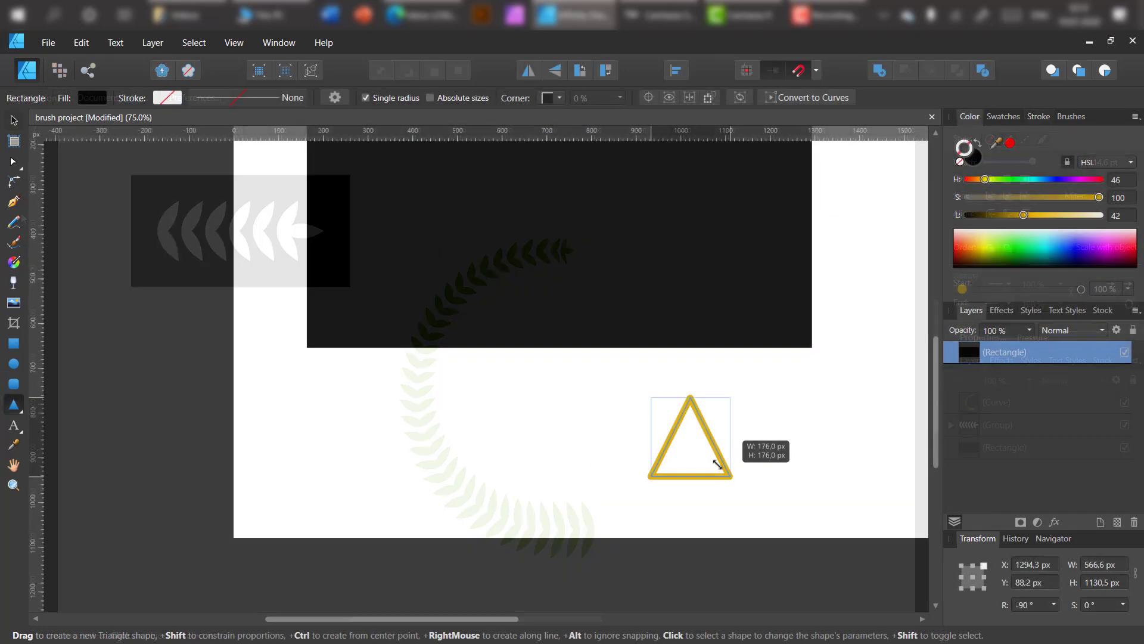
Step: Draw an outlined triangle about 176 × 176 px below the large black rectangle
drag(723, 459, 733, 480)
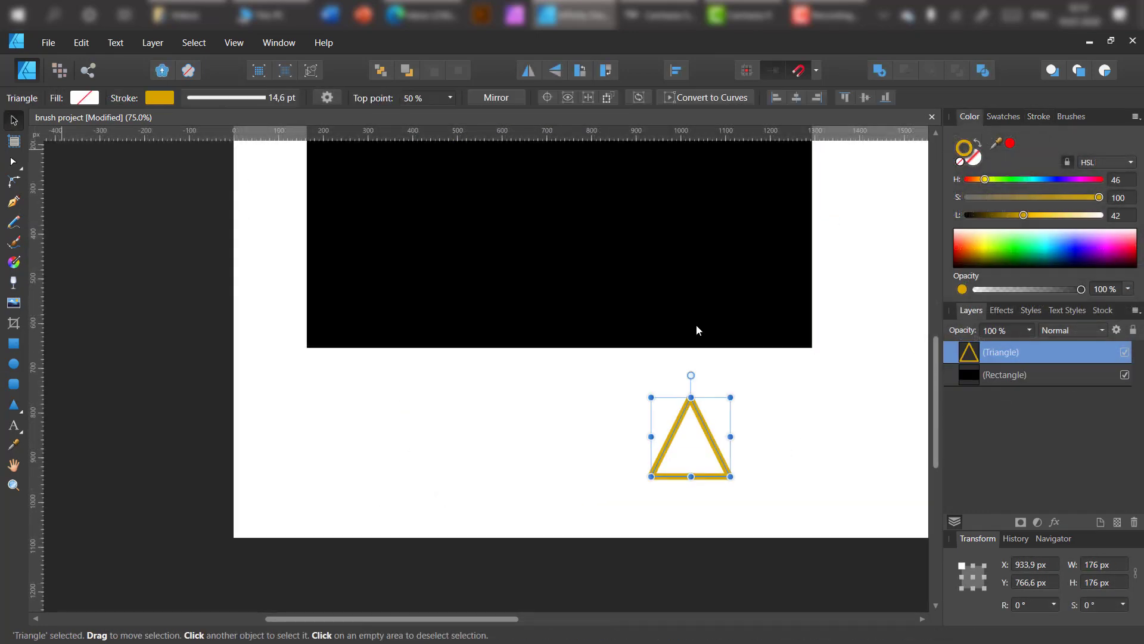
Step: Rotate the triangle to -90°, place it on the black rectangle, and swap its outline for a solid white fill
drag(685, 375, 792, 436)
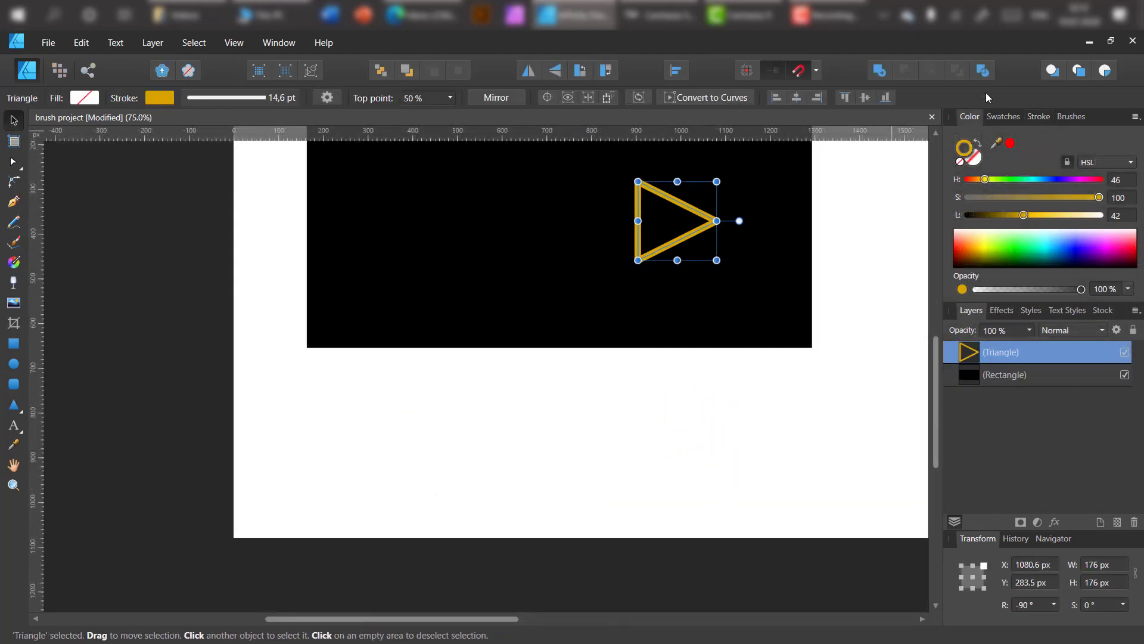
click(978, 143)
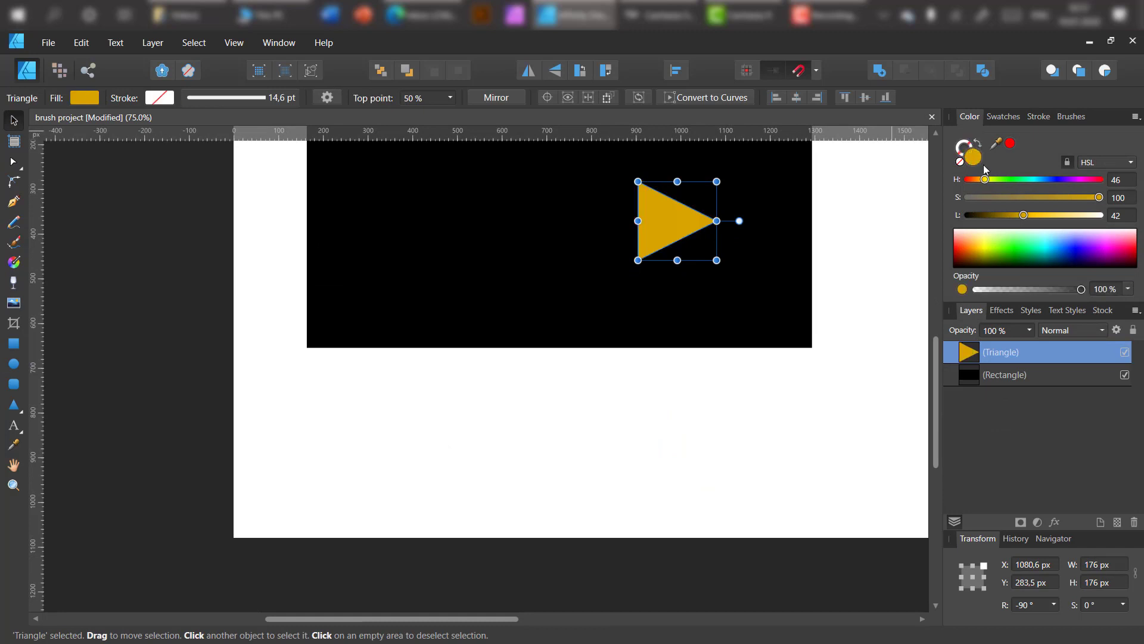
drag(1024, 215, 1100, 215)
Step: Draw a white arrow shaft about 665 × 47 px meeting the triangle, with a circle about 123 px wide centred on its other end
scroll(710, 401, up, 2)
click(14, 343)
drag(663, 321, 366, 342)
click(14, 363)
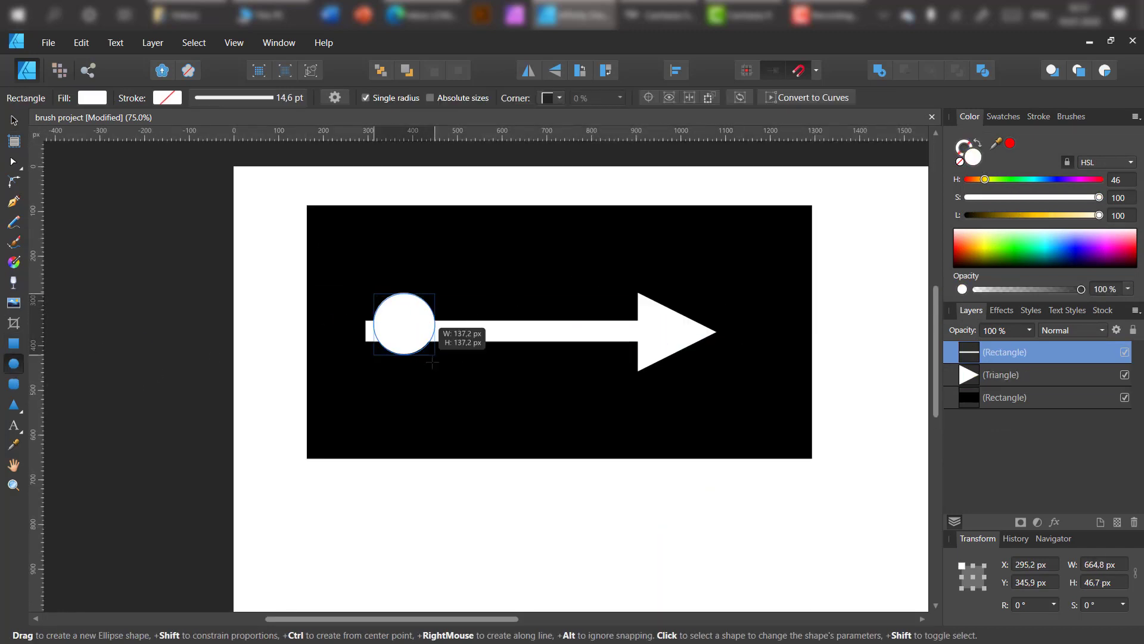
key(v)
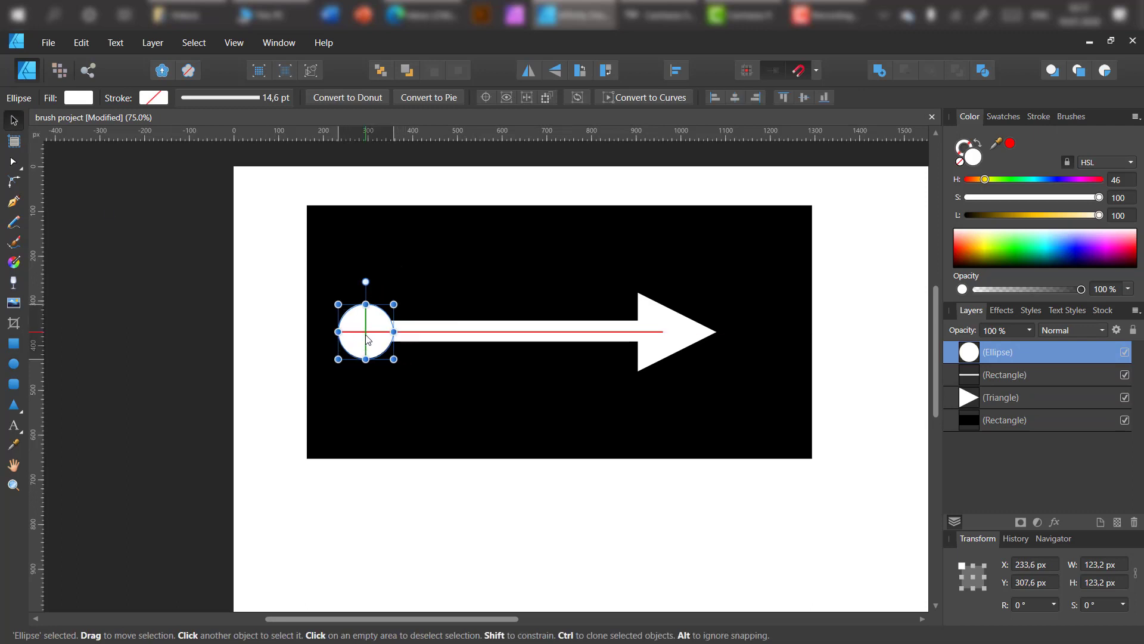
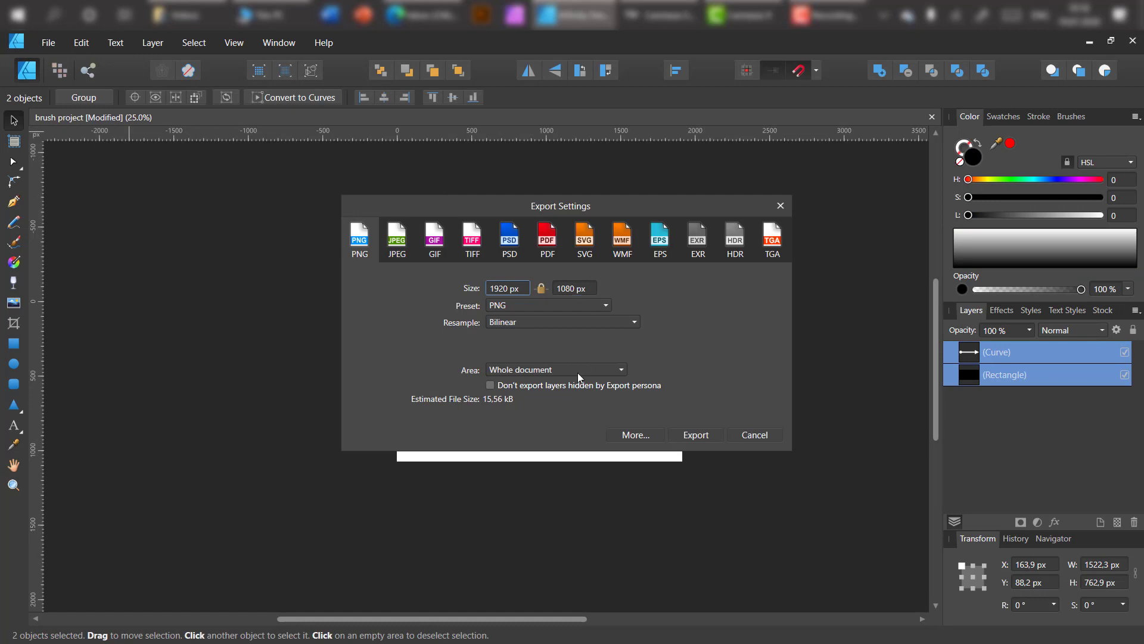
Step: Export the arrow artwork as a PNG named brush2, and delete the artwork from the canvas
click(578, 372)
click(596, 401)
click(695, 435)
text(brush)
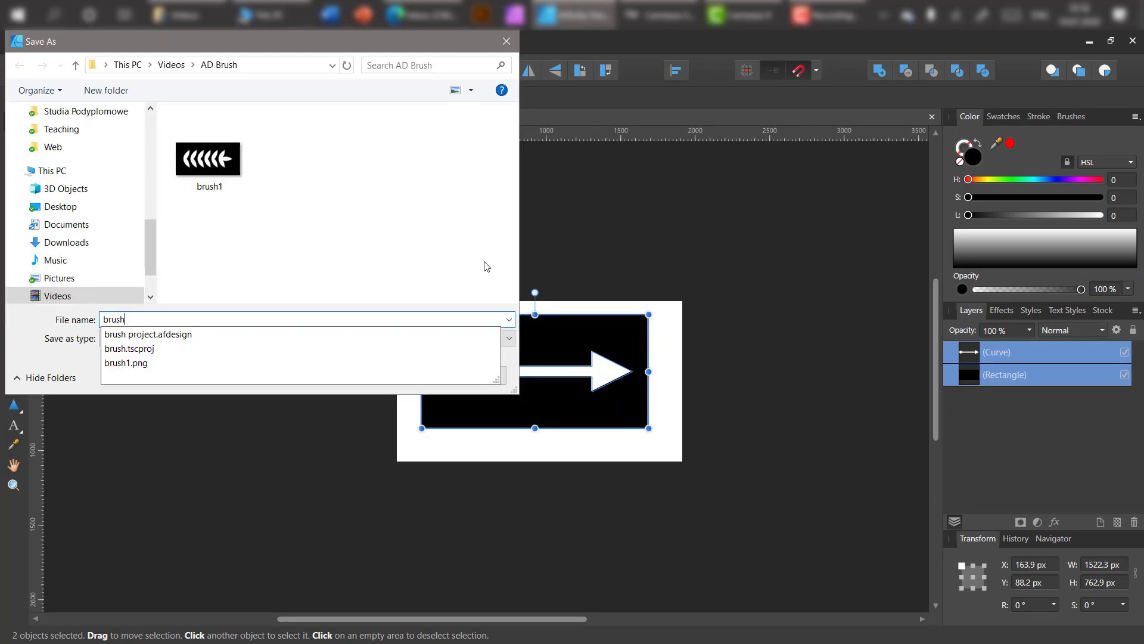
key(Return)
key(Delete)
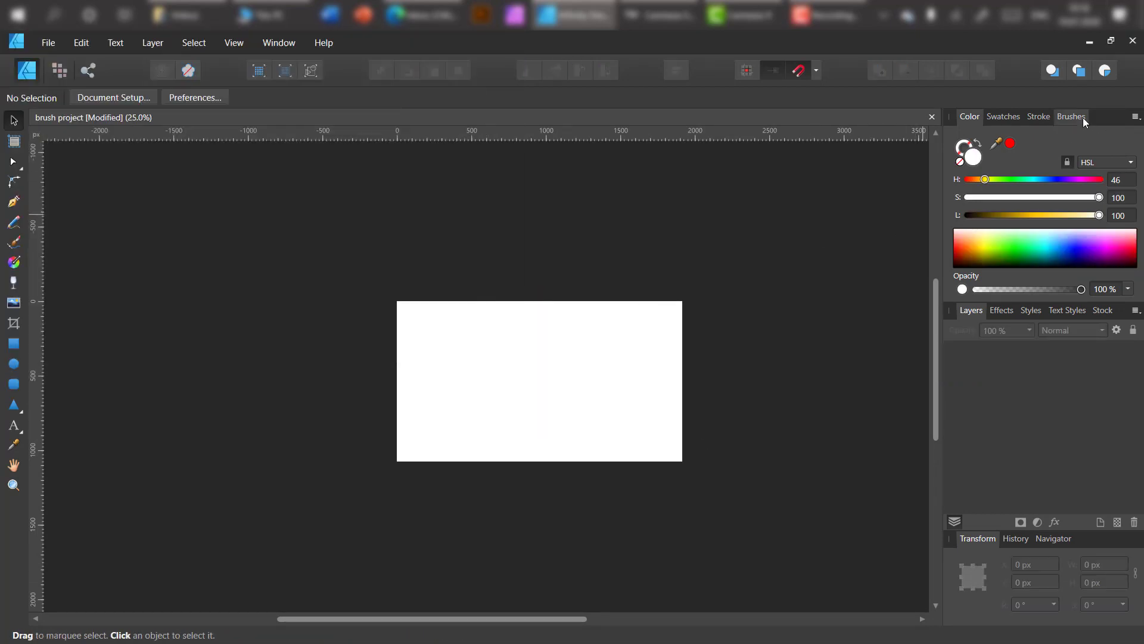
Step: Add a new image brush to the Brushes 2 category from the brush2 PNG file
click(1071, 117)
click(1135, 116)
click(1082, 247)
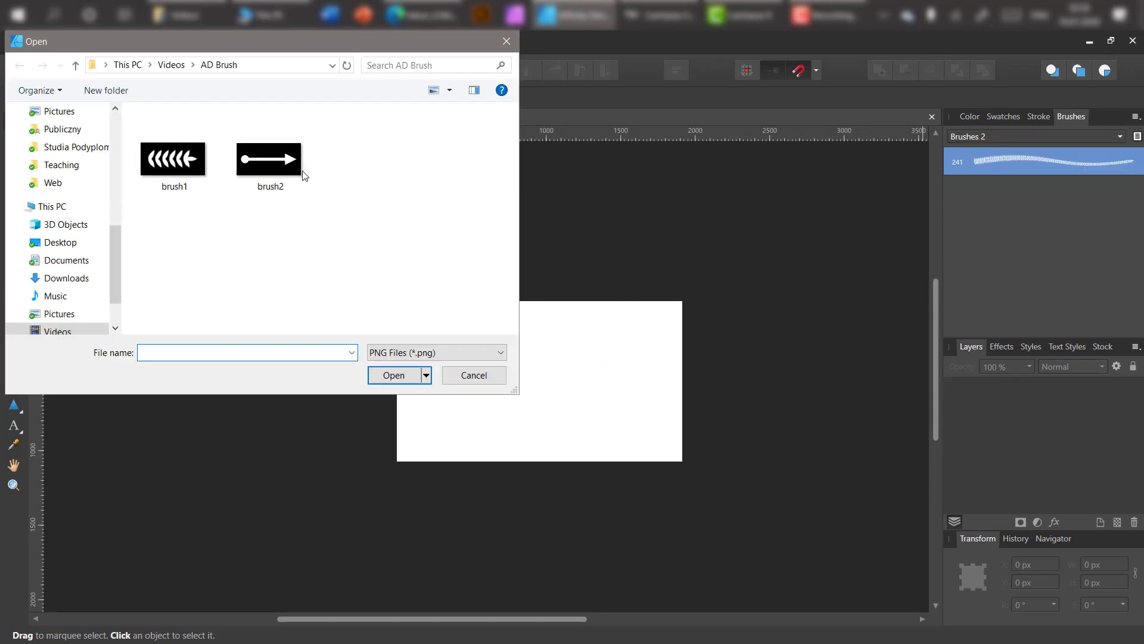
double_click(268, 170)
Step: Set the arrow brush's body to Repeat, head offset to about 464.9 px, tail offset to about 1067.6 px, and width to 443 px
double_click(1005, 194)
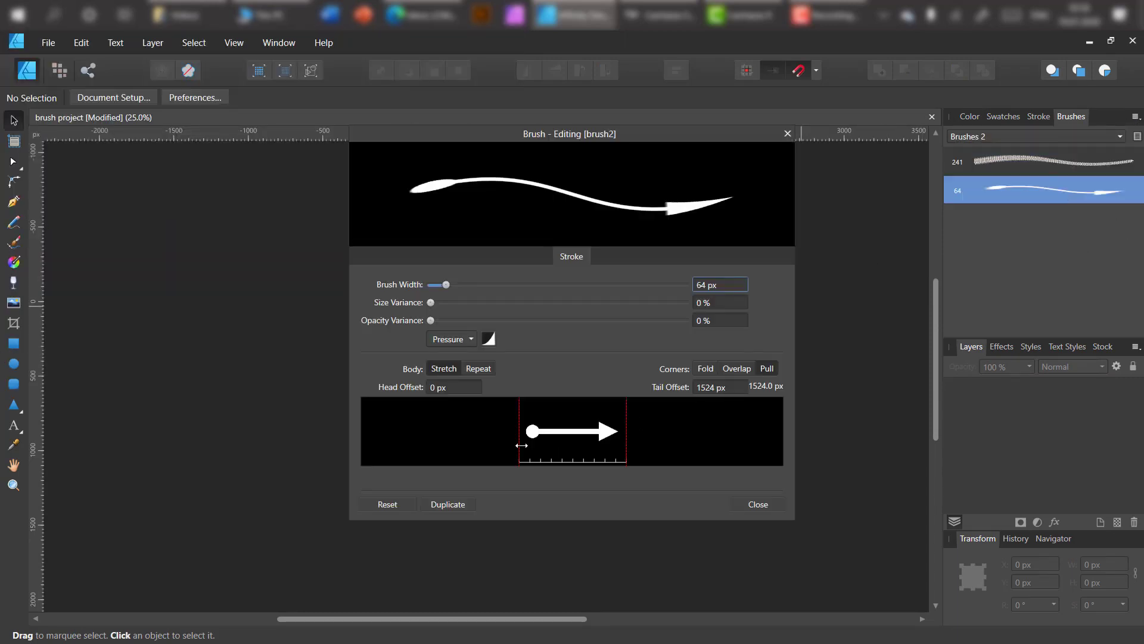
click(478, 368)
drag(519, 452, 537, 455)
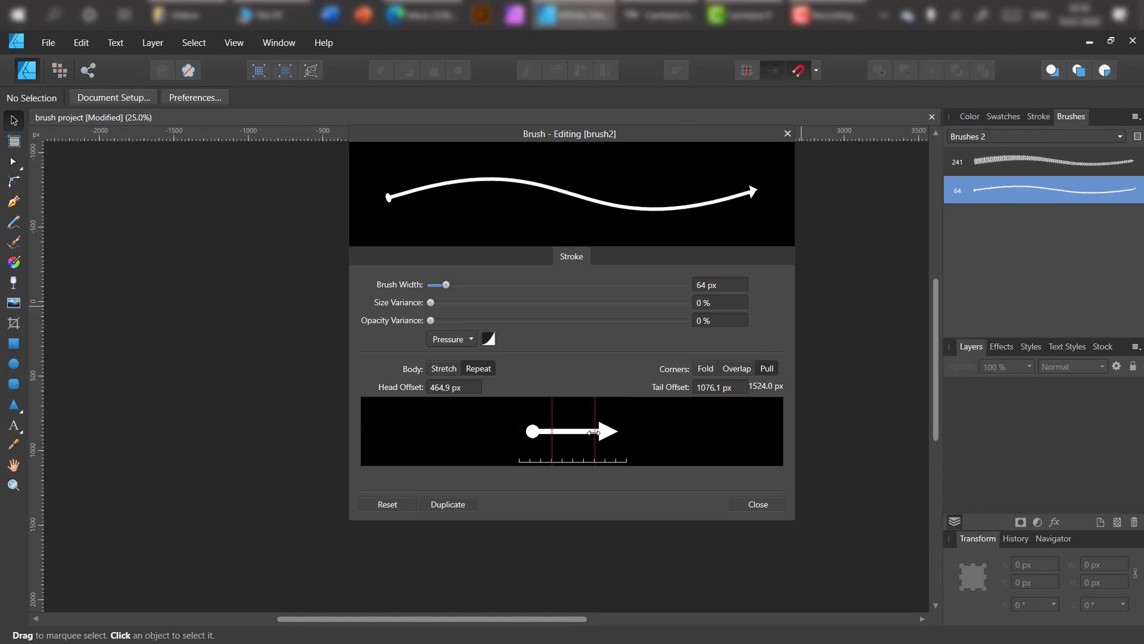
drag(446, 284, 543, 285)
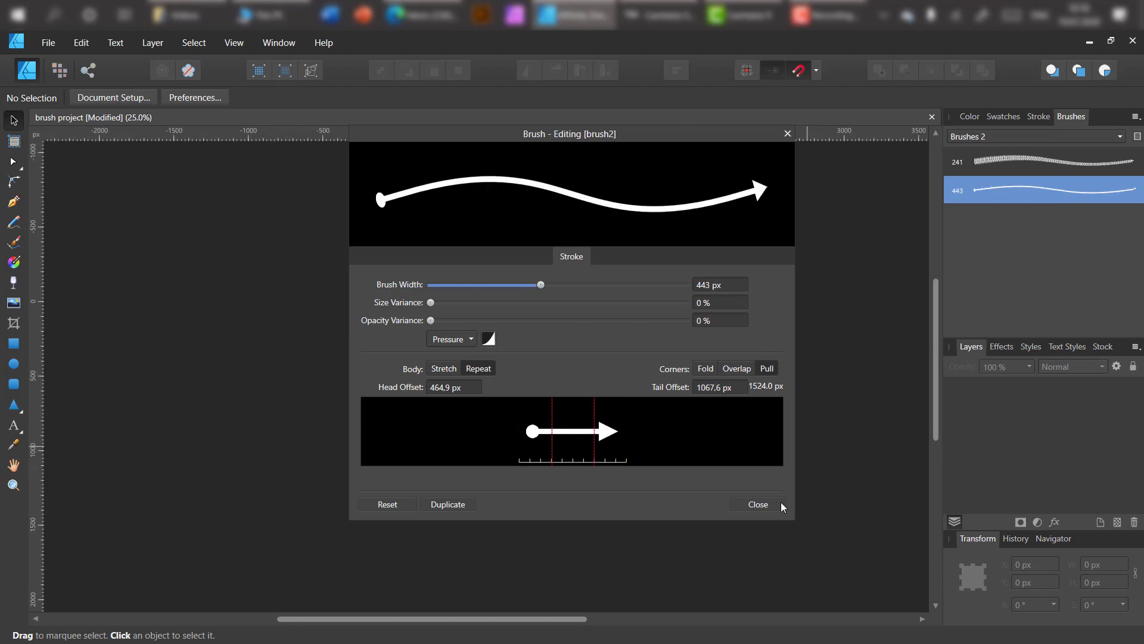
click(775, 505)
Step: Draw an L-shaped path with the Pen tool, horizontal and then straight up, and apply the arrow brush to its stroke
click(12, 199)
click(440, 406)
click(567, 406)
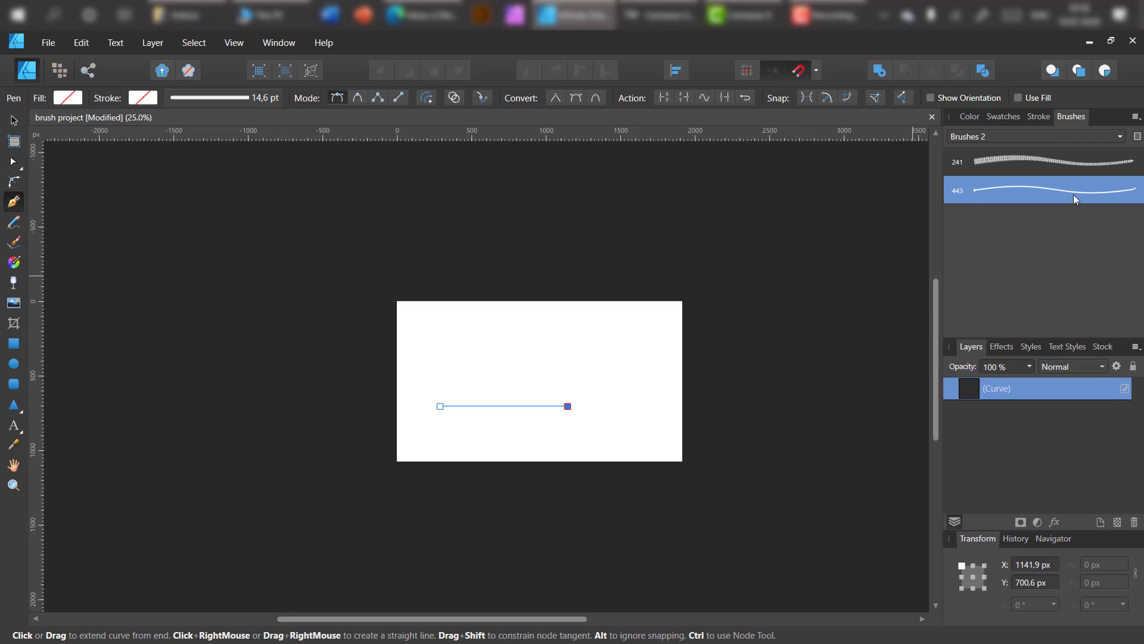
click(567, 320)
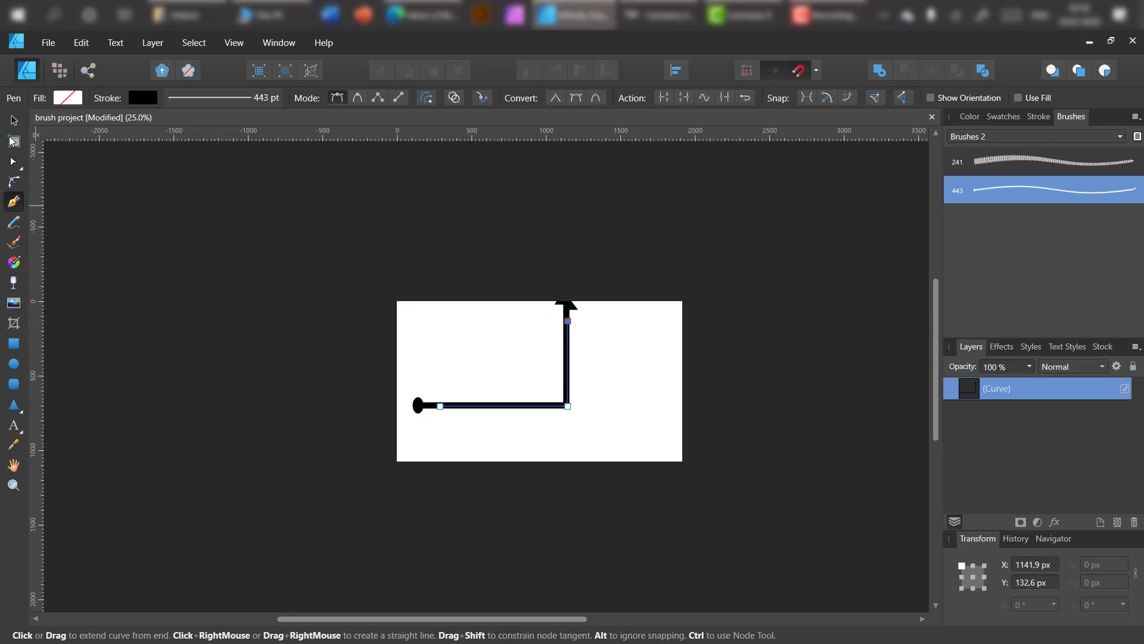
Step: Move the L-shaped path to the middle of the page and round its corner to a radius of about 125.5 px
key(v)
drag(441, 322, 494, 356)
key(ctrl+equal)
key(c)
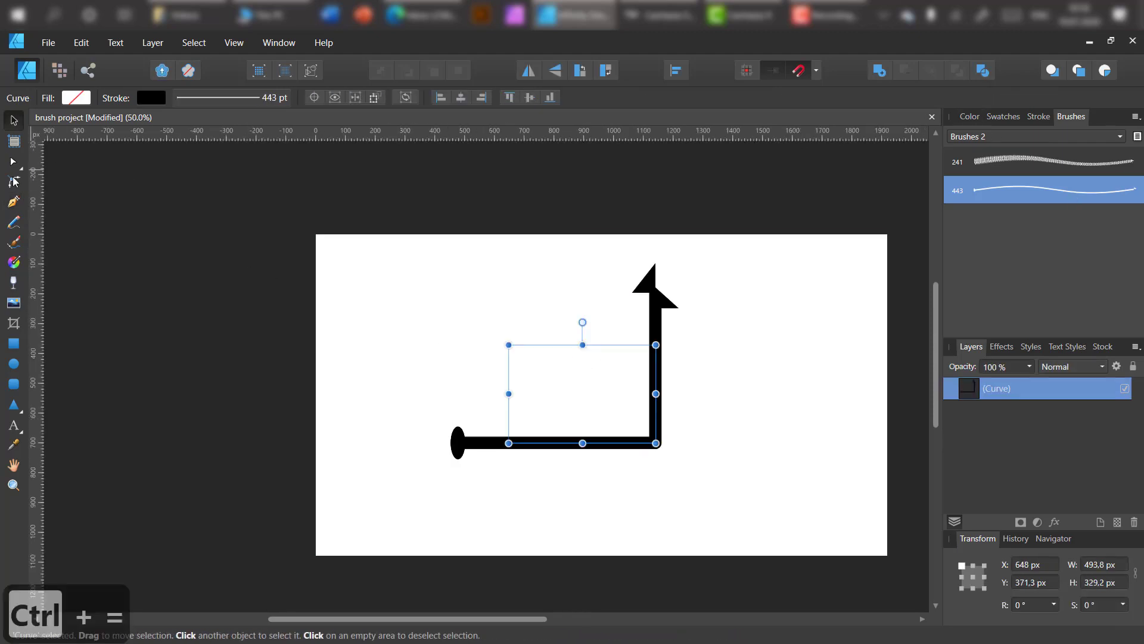
drag(656, 443, 613, 413)
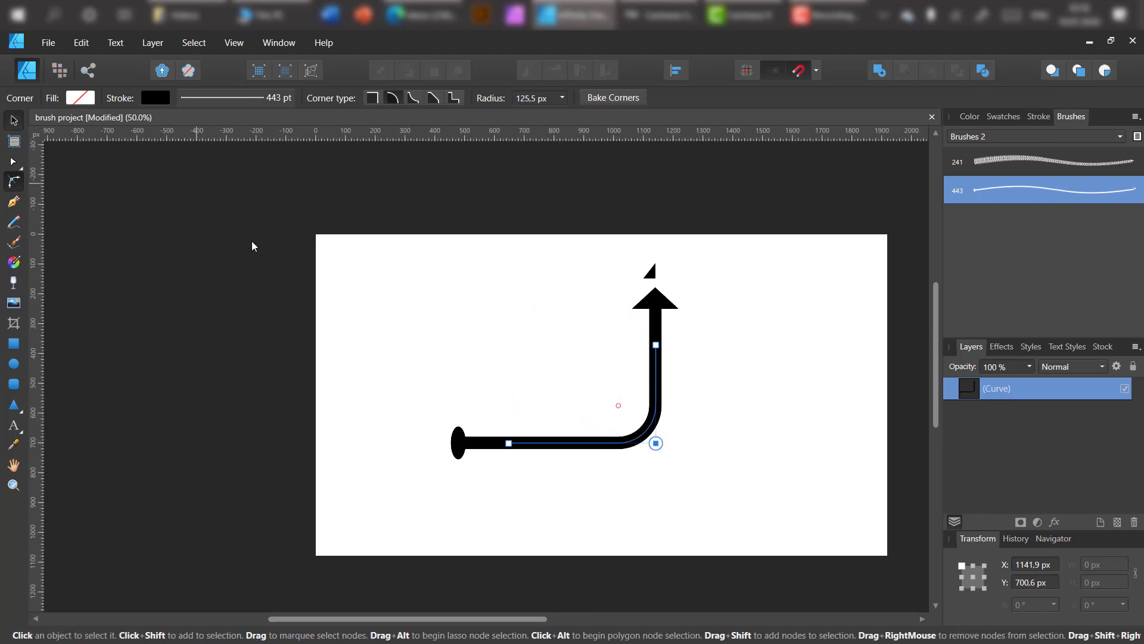
Step: Increase the arrow brush's width to about 546 px
key(v)
key(ctrl+equal)
scroll(682, 207, down, 2)
scroll(682, 207, right, 3)
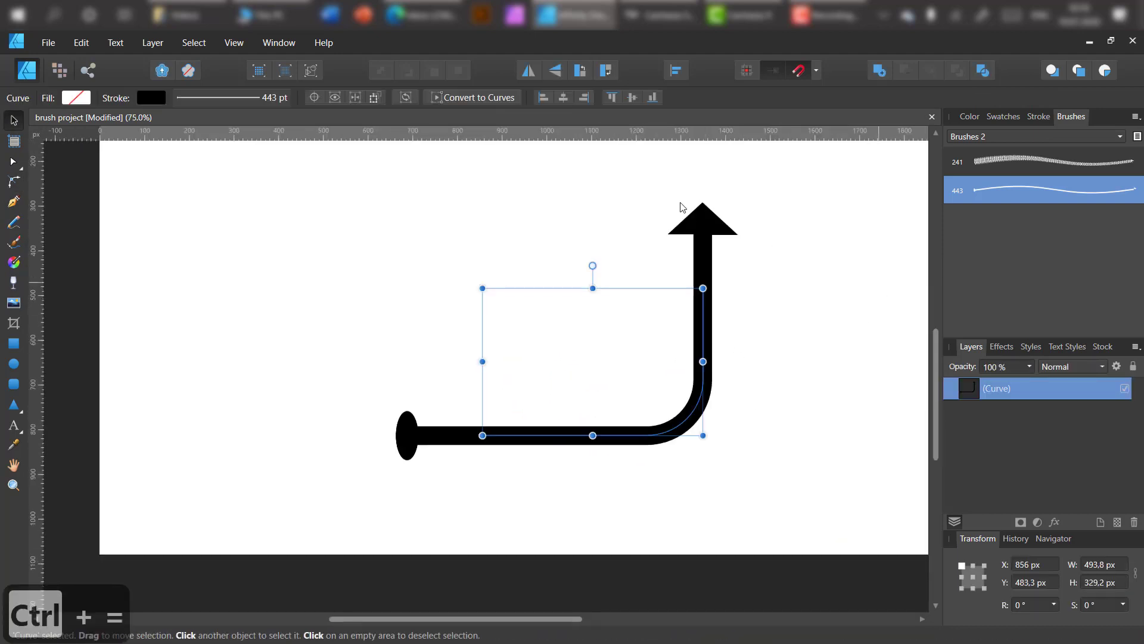
double_click(1067, 192)
mouse_move(687, 133)
mouse_down()
mouse_move(1026, 139)
mouse_move(1011, 148)
mouse_up()
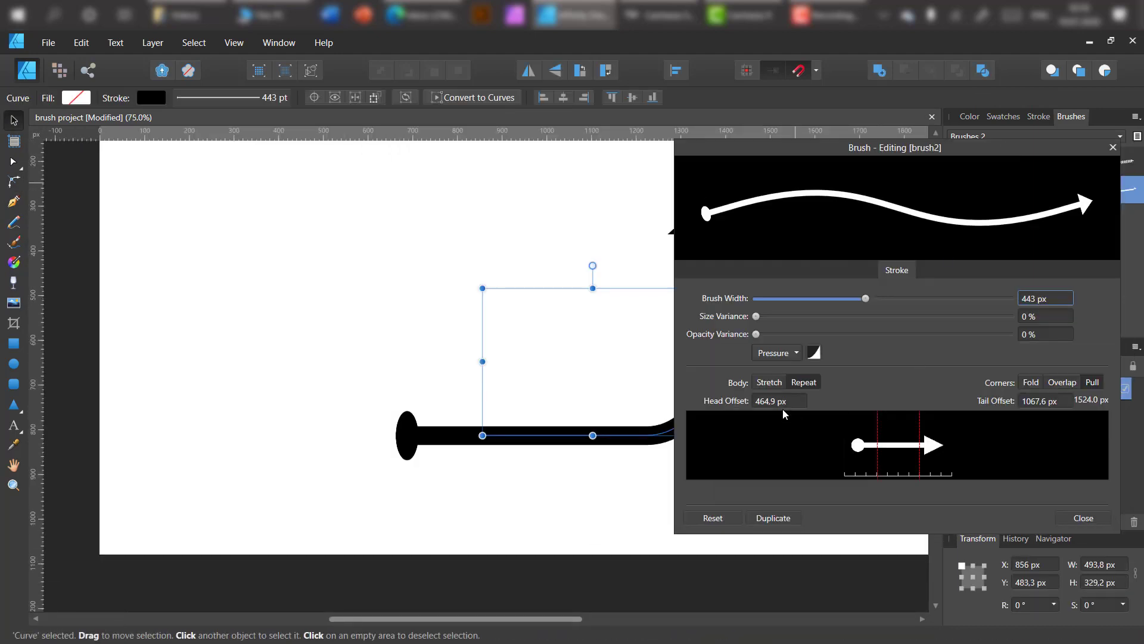
mouse_move(863, 304)
mouse_down()
mouse_move(842, 303)
mouse_move(892, 301)
mouse_up()
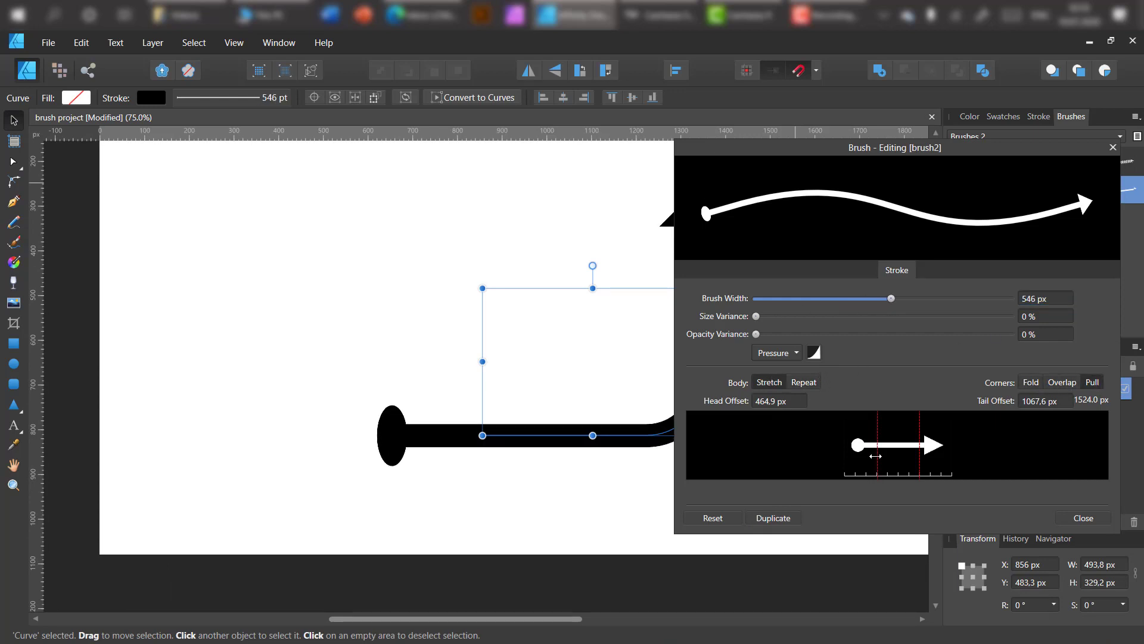
click(1083, 517)
Step: Draw a second path that rises vertically and bends diagonally up to the right, stroked with the arrow brush
click(13, 201)
click(310, 413)
click(310, 276)
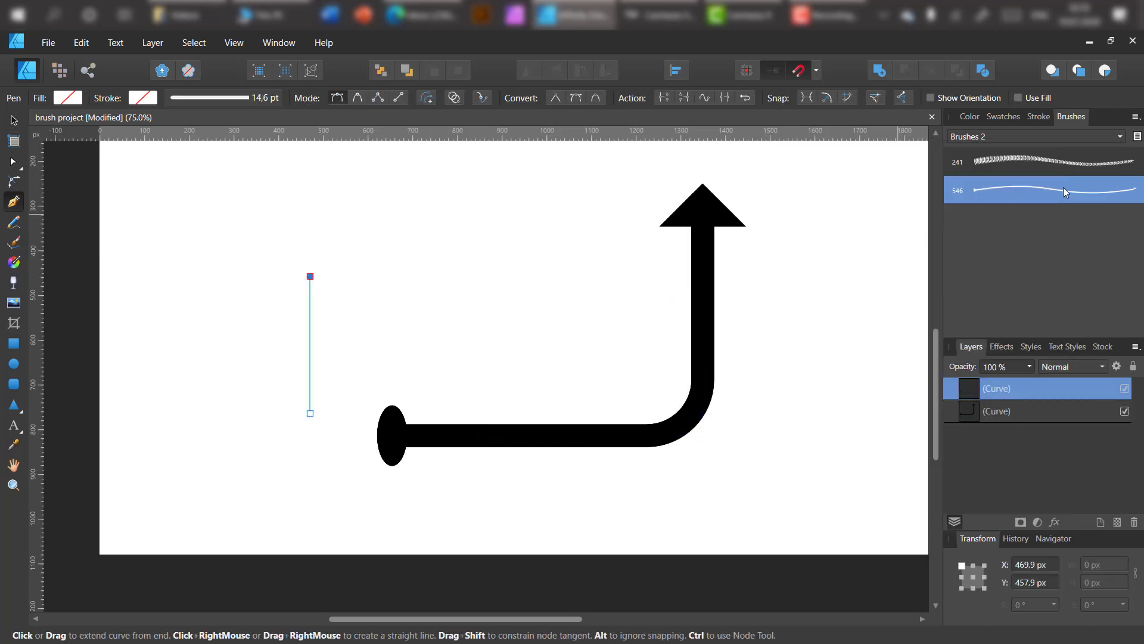
click(1065, 191)
click(442, 180)
Step: Round the second path's corner and delete the earlier L-shaped curve
click(14, 182)
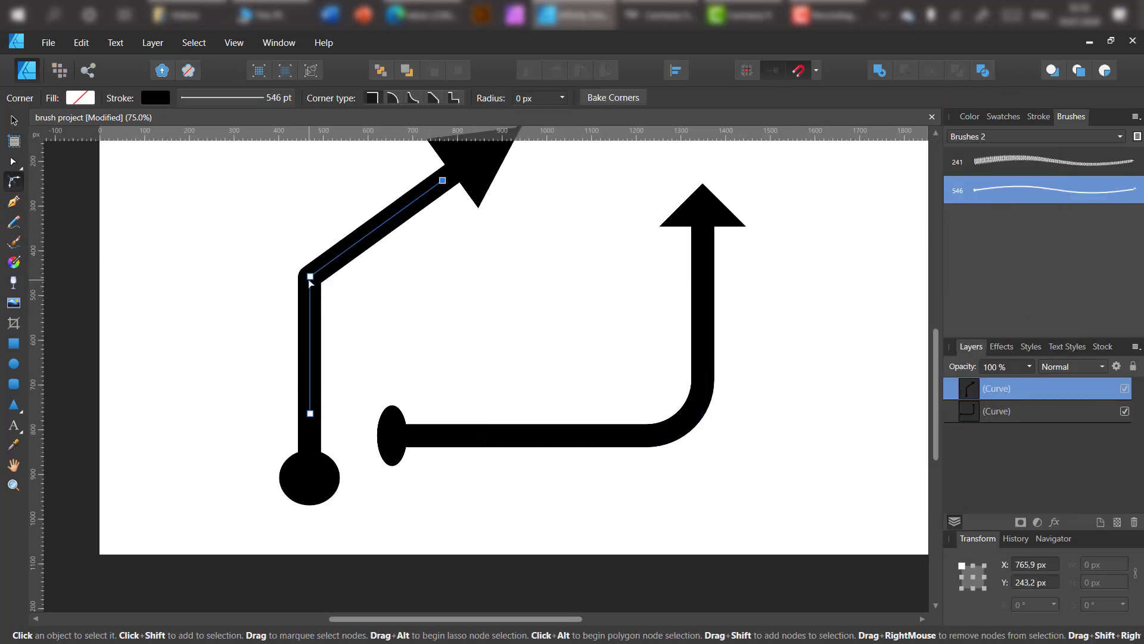
drag(310, 281, 370, 306)
key(v)
scroll(633, 296, up, 2)
key(Delete)
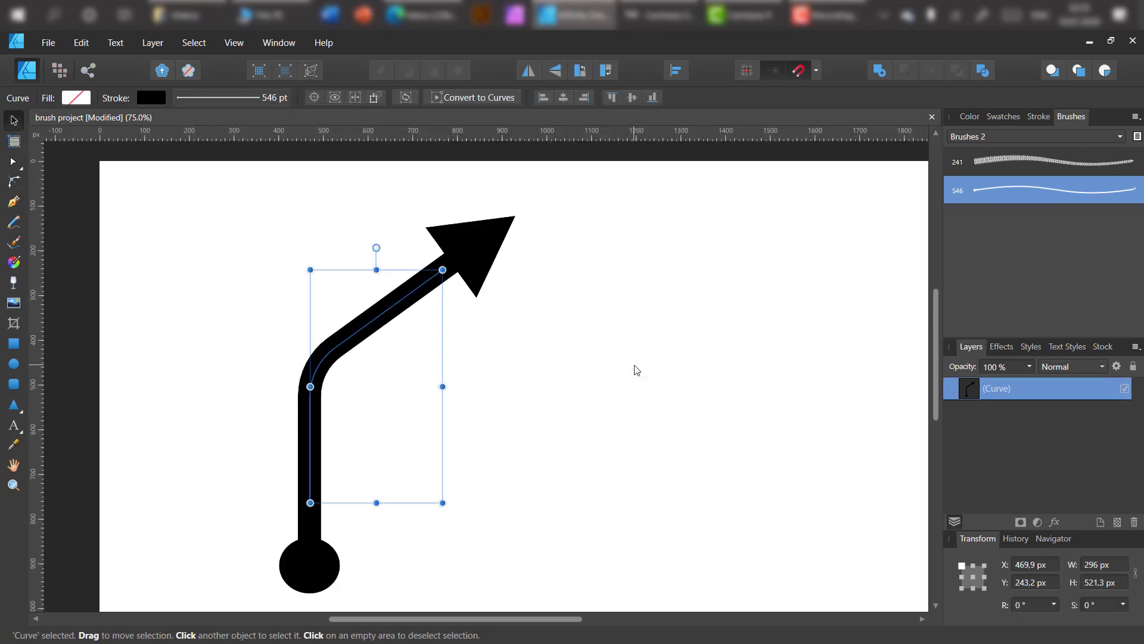
Step: Draw a horizontal arrow-brush line about 595 px long to the right of the bent arrow
click(13, 201)
click(569, 357)
click(834, 357)
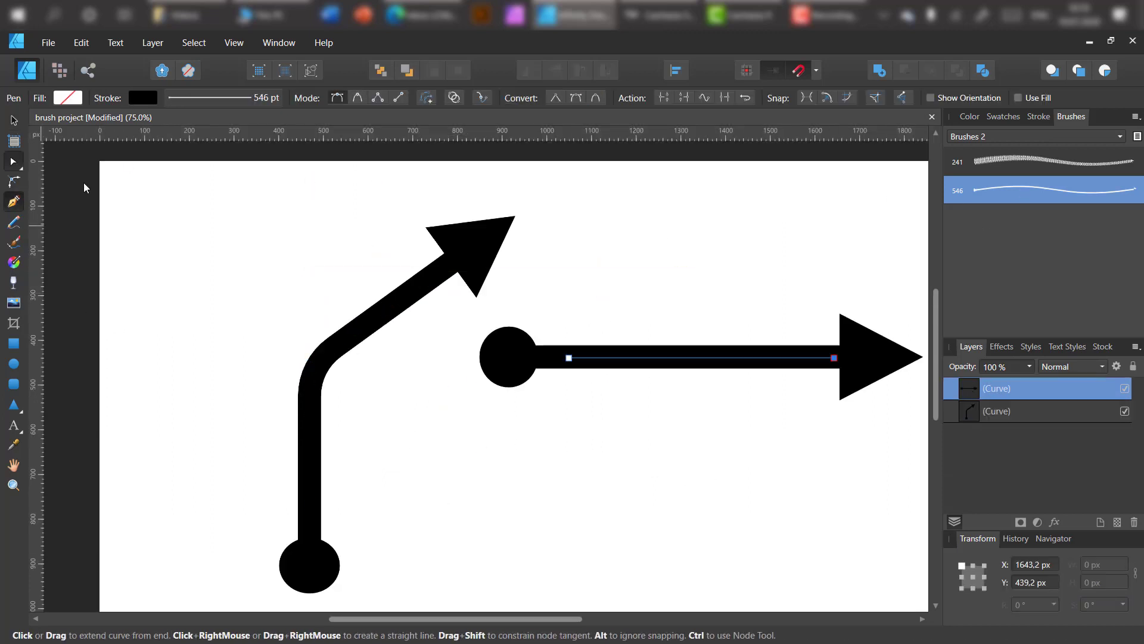
Step: Bend the horizontal line upward at a new node near its start and round that corner to about 92.8 px
key(a)
drag(703, 352, 637, 348)
key(c)
drag(629, 299, 674, 323)
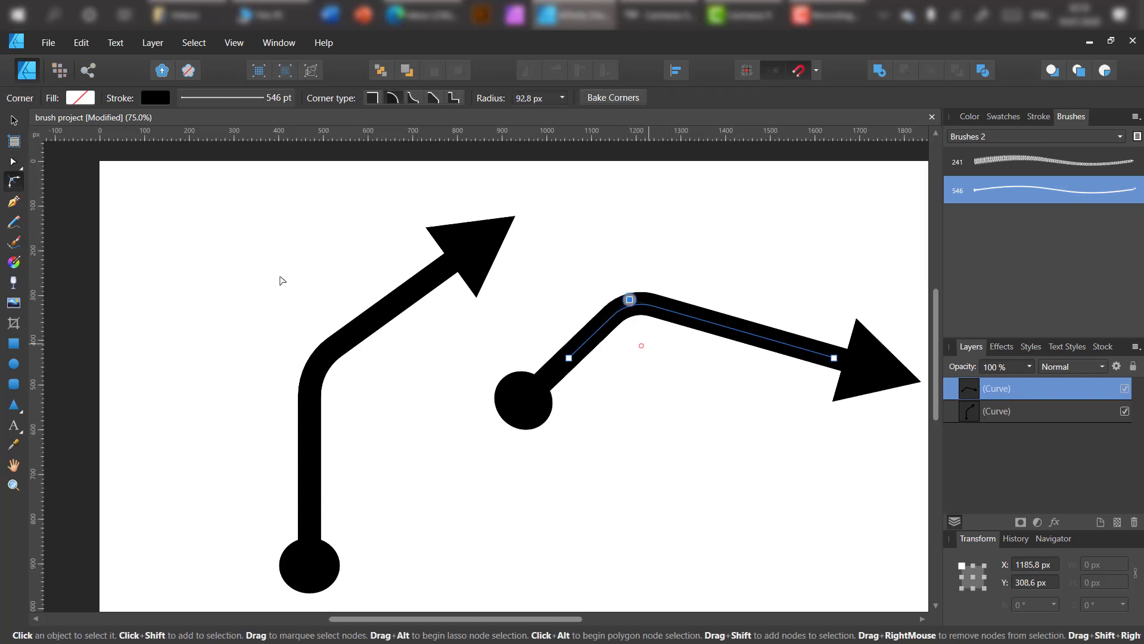
Step: Extend the bent arrow from its end with a long diagonal segment down to the left, and round the new corner
key(v)
key(p)
scroll(575, 559, down, 2)
click(476, 454)
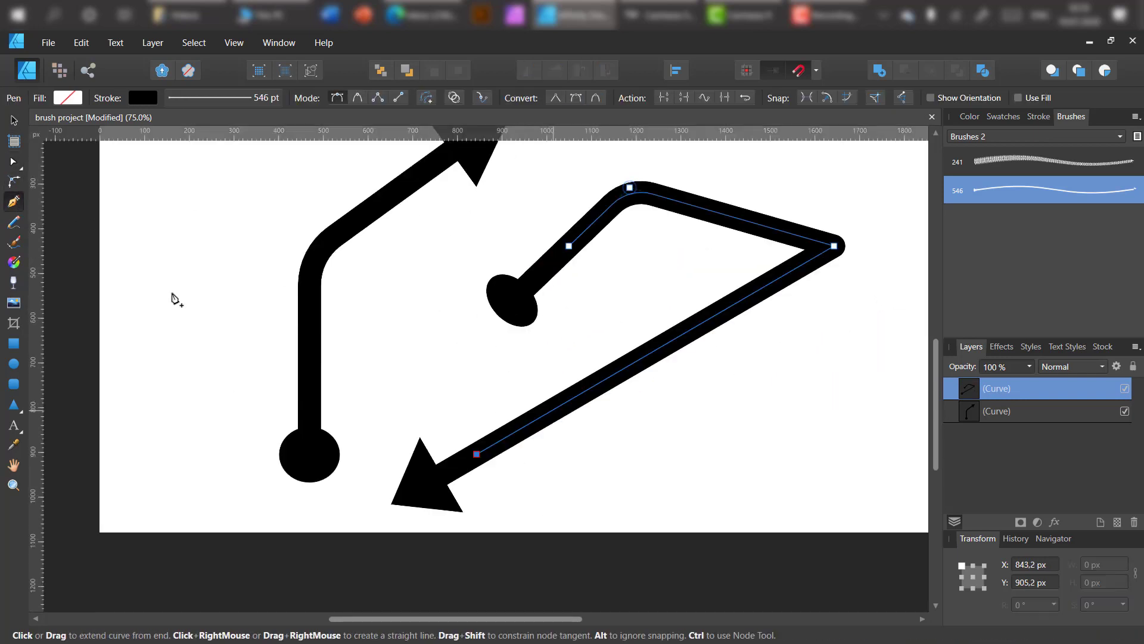
key(c)
drag(834, 246, 749, 252)
key(v)
click(808, 492)
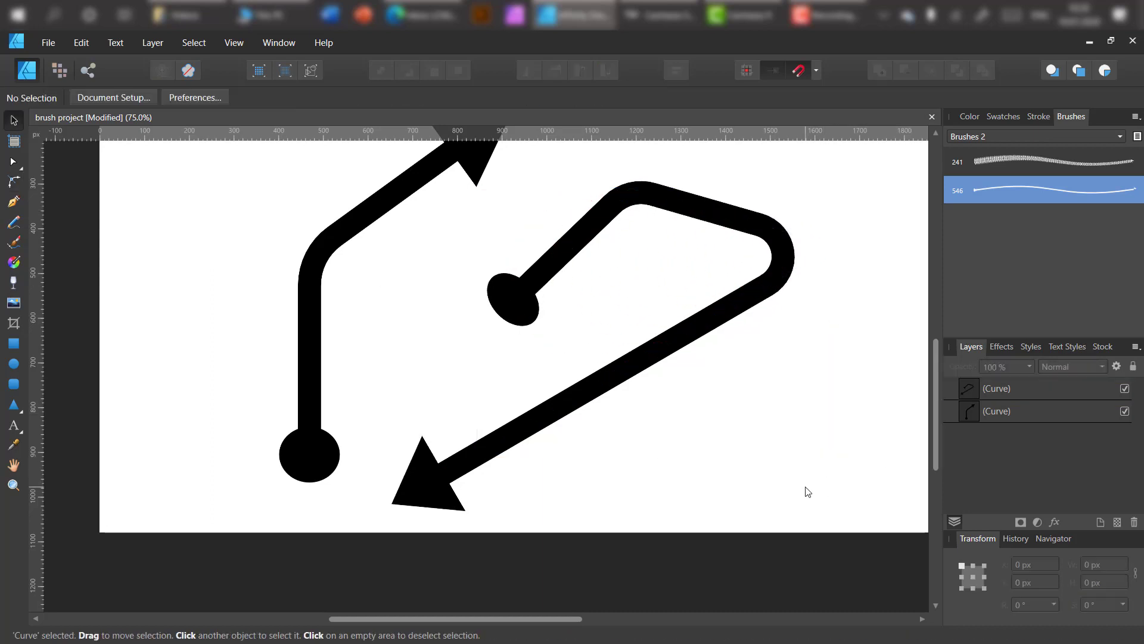
Step: Draw a hooked path of right-angled segments, about 583 × 743 px, along the page's right side and apply the arrow brush
scroll(798, 441, up, 3)
scroll(797, 429, right, 5)
scroll(798, 429, down, 2)
key(p)
click(402, 175)
click(663, 175)
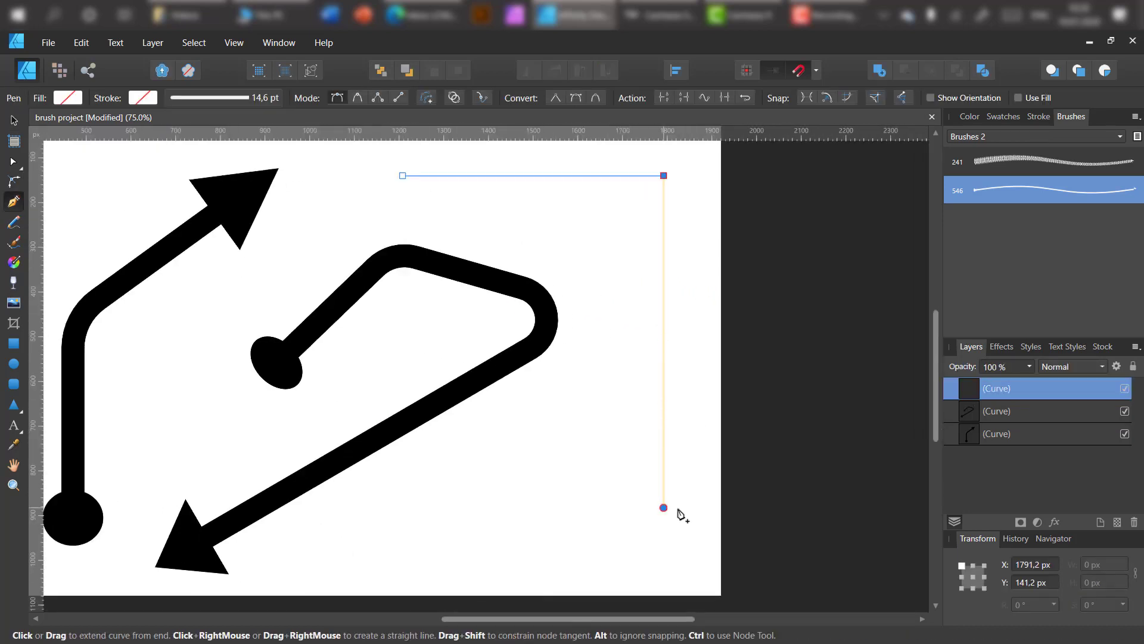
click(1016, 205)
Step: Shift the hooked path's end node about 141 px to the left
key(a)
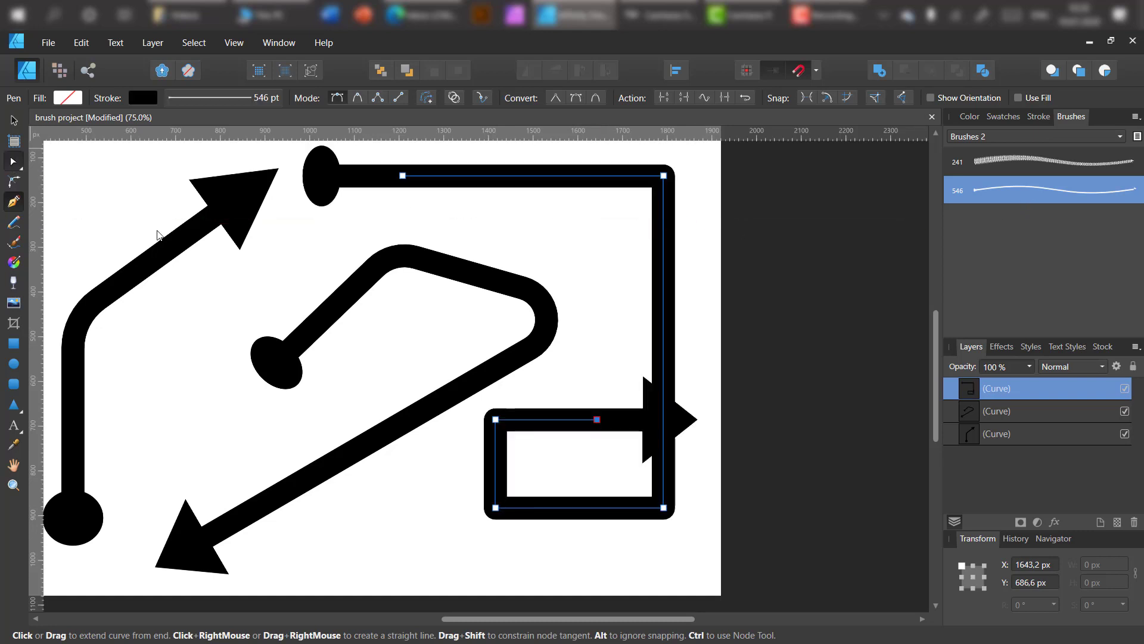
key(shift+Left)
key(shift+Left)
key(shift+Left)
key(shift+Left)
key(shift+Left)
key(shift+Left)
key(shift+Left)
key(shift+Left)
key(shift+Left)
key(shift+Left)
key(shift+Left)
key(shift+Left)
key(shift+Left)
key(shift+Left)
Step: Round the hooked path's upper-right corner into a large arc reaching back to its starting node
key(c)
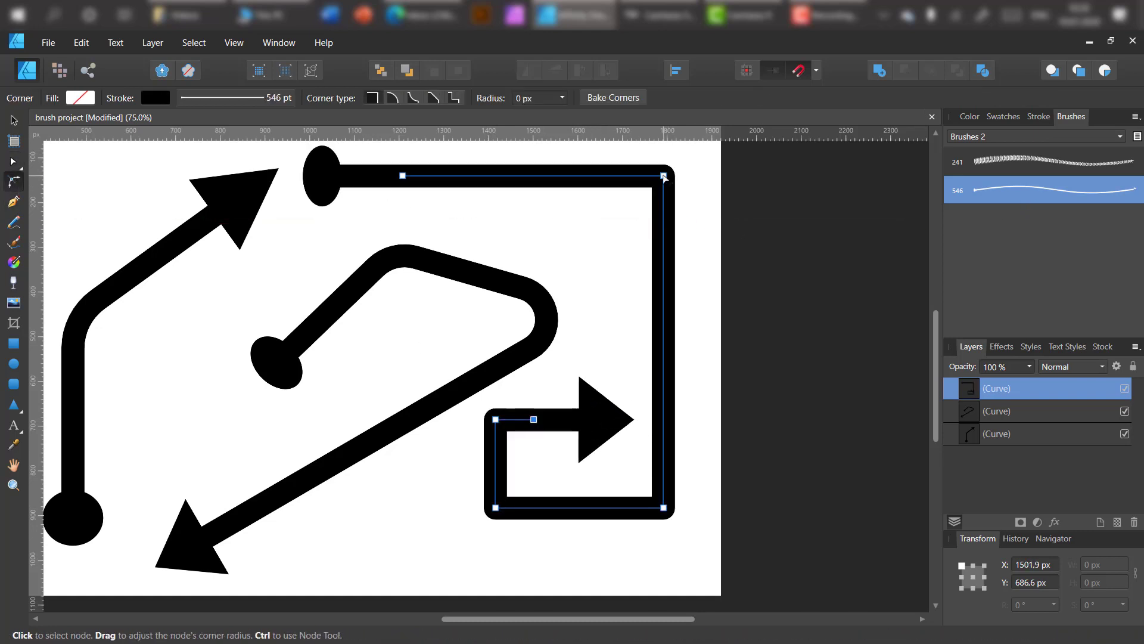
drag(663, 175, 407, 411)
key(v)
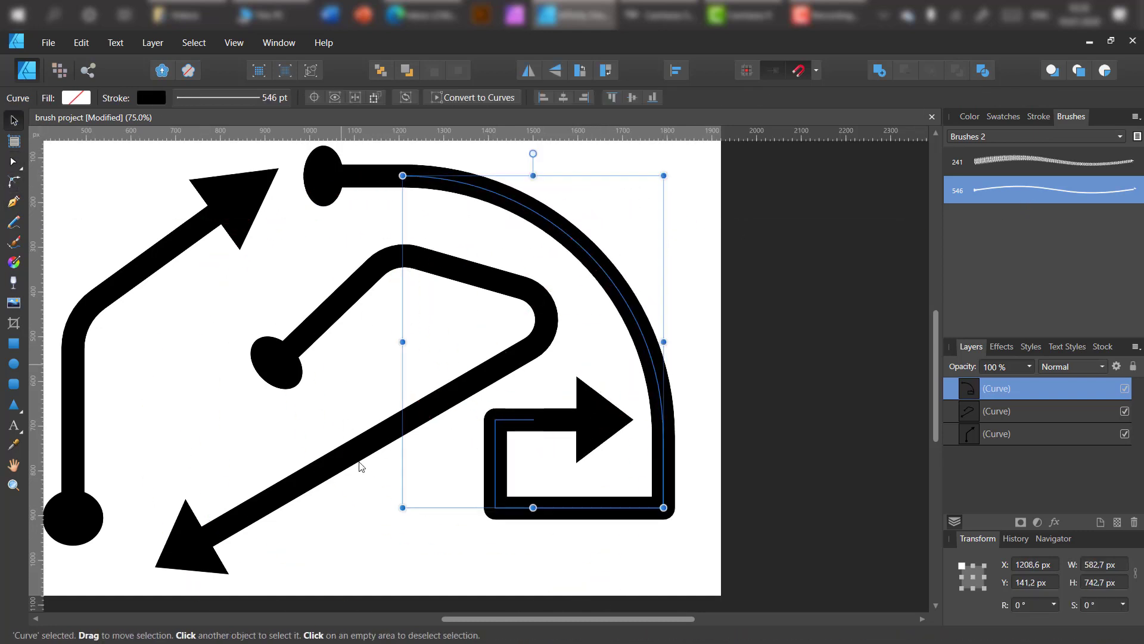
click(407, 411)
Step: Delete all the test arrows from the page
key(ctrl+minus)
key(ctrl+minus)
click(285, 317)
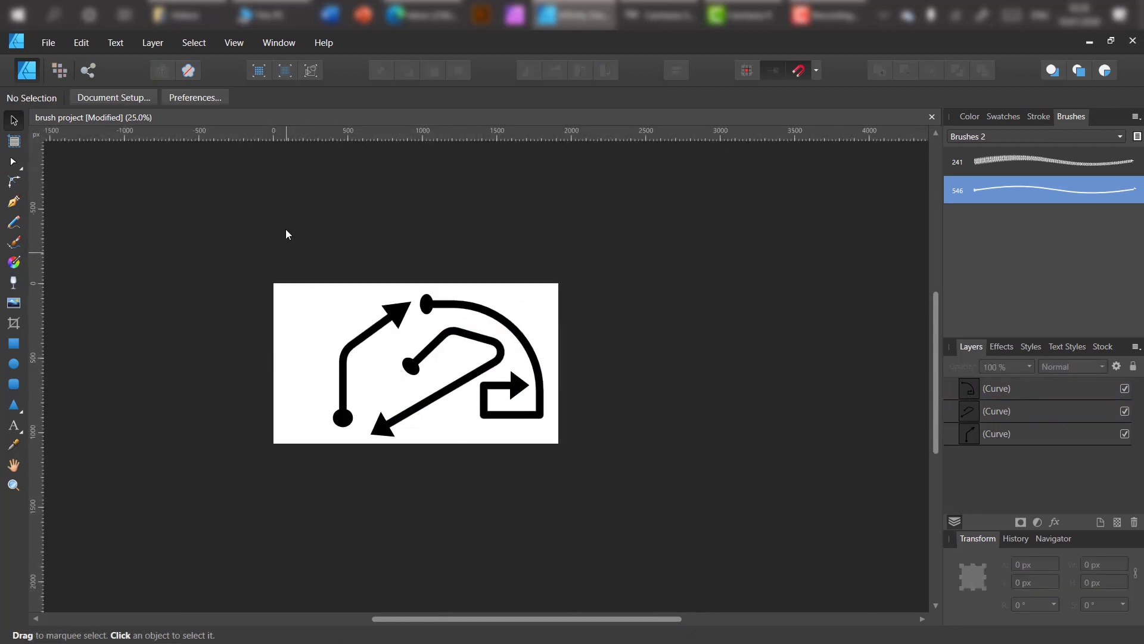
key(ctrl+a)
key(Delete)
Step: Draw a triangle about 179 × 179 px on the empty page and rotate it to -90°
key(ctrl+equal)
key(ctrl+equal)
key(m)
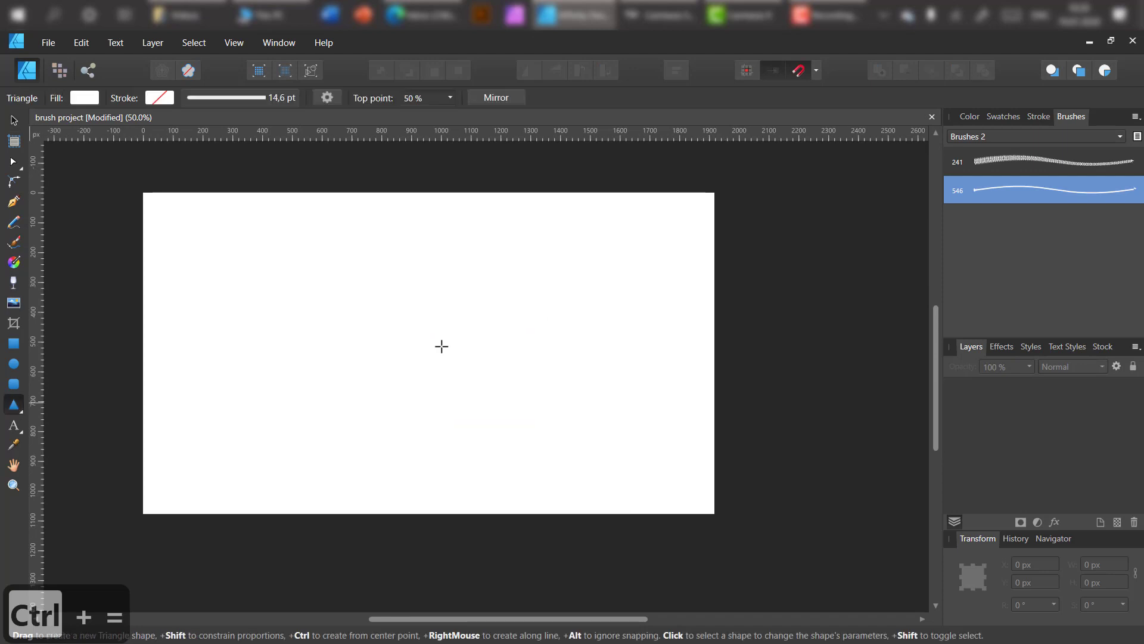
drag(330, 333, 384, 387)
key(v)
drag(357, 311, 453, 360)
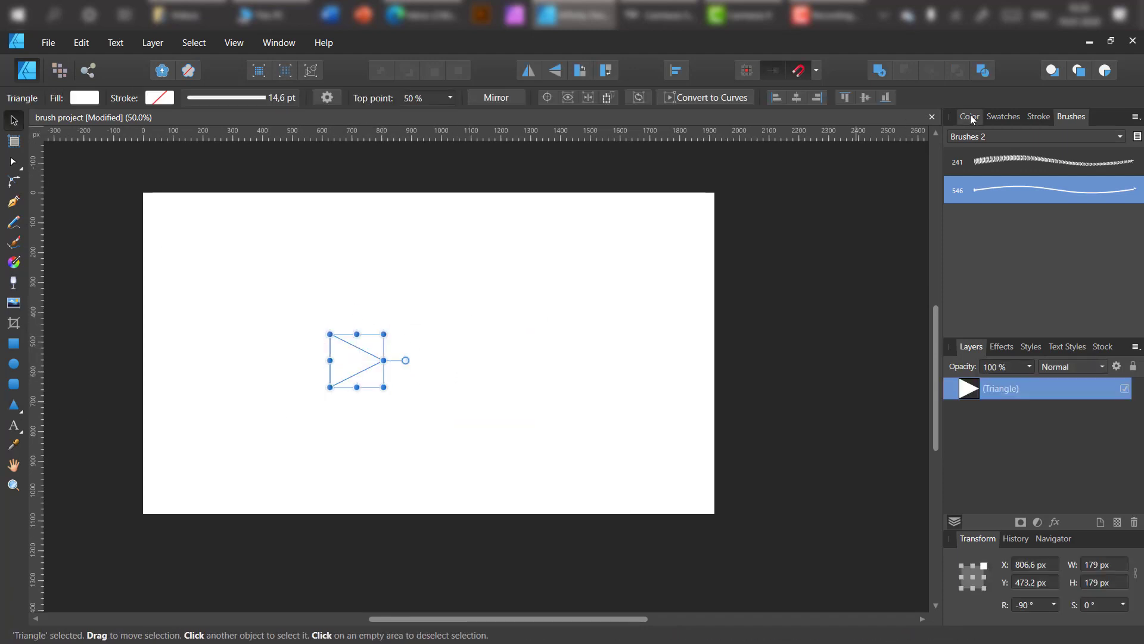
Step: Fill the triangle with black and apply a linear gradient running horizontally between its flat side and its tip
click(972, 117)
drag(1034, 215, 967, 215)
click(14, 262)
click(169, 98)
click(161, 150)
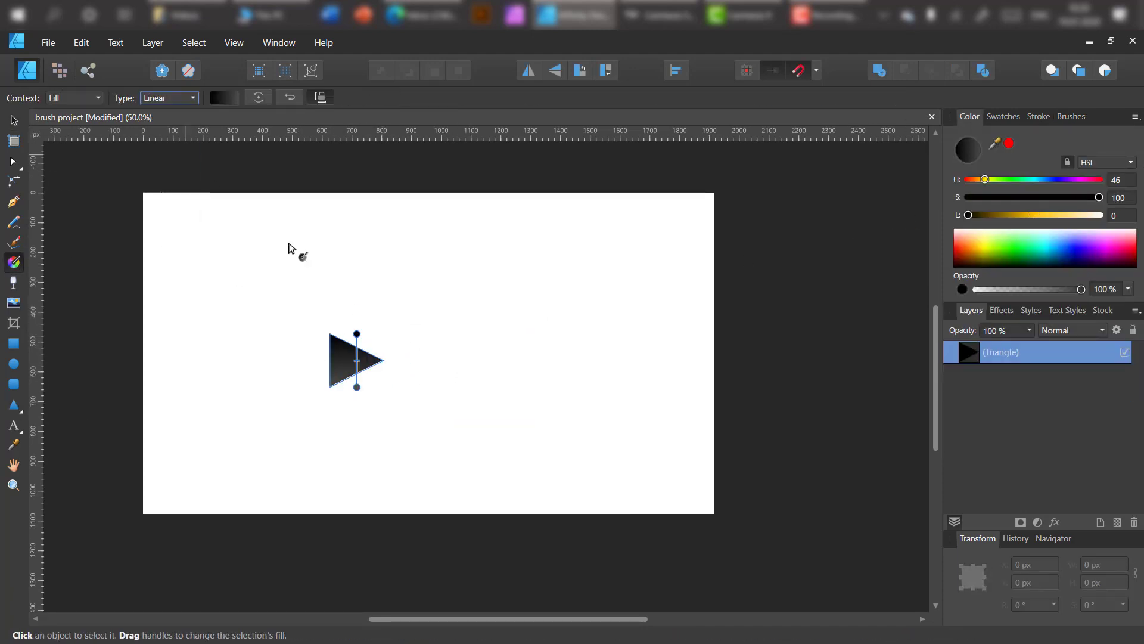
drag(330, 360, 383, 360)
Step: Set the triangle's gradient to run from black at the flat side to white at the tip
click(224, 98)
click(340, 163)
click(172, 229)
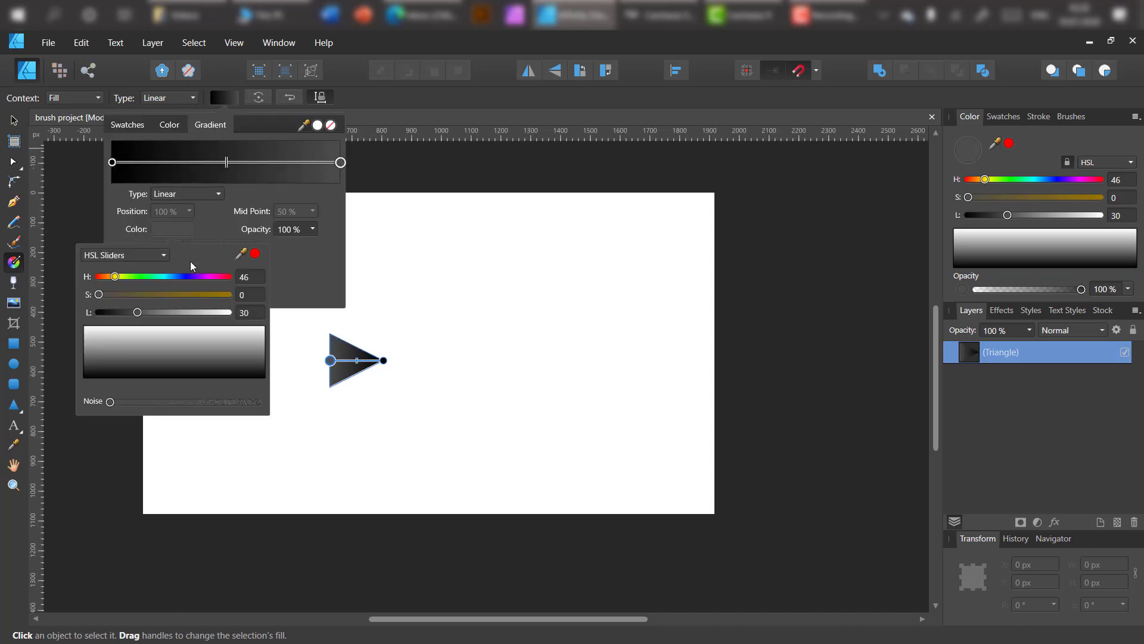
drag(128, 314, 72, 313)
click(112, 162)
click(173, 229)
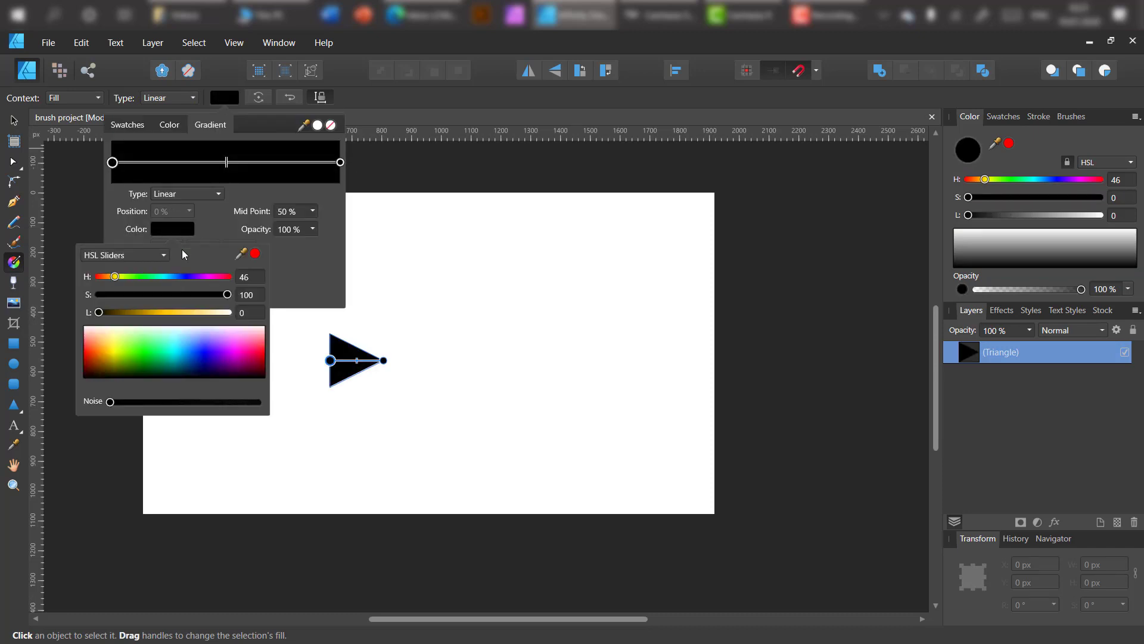
mouse_move(202, 313)
mouse_down()
mouse_move(500, 358)
mouse_move(466, 359)
mouse_up()
Step: Duplicate the triangle into a horizontal row of five overlapping, evenly spaced triangles
key(v)
key(ctrl+j)
key(ctrl+j)
key(ctrl+j)
key(m)
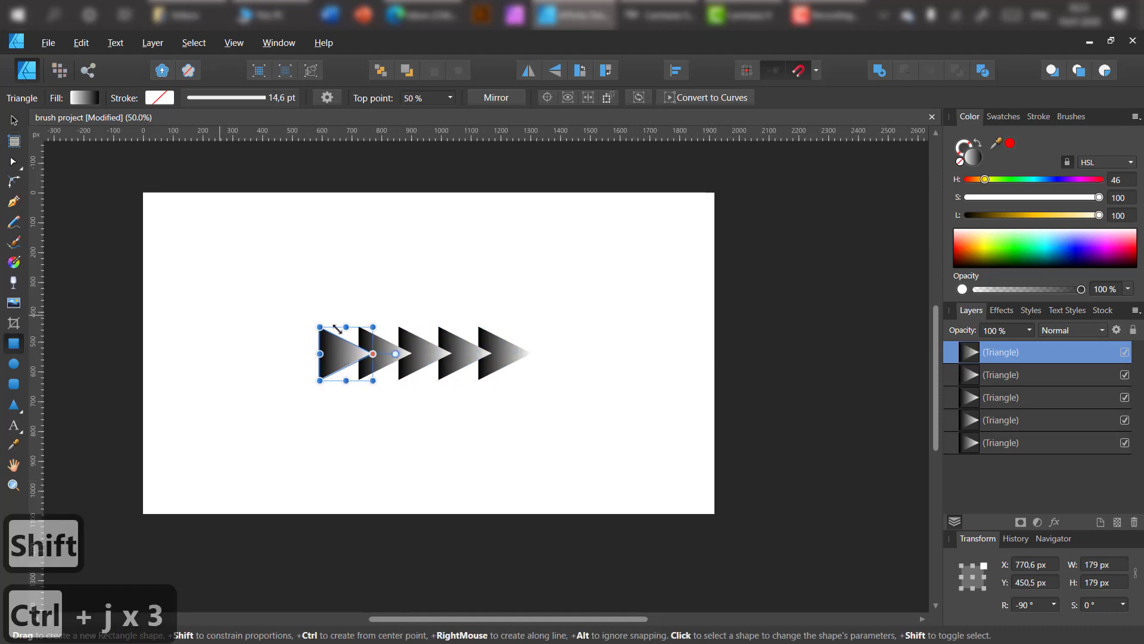
Step: Draw a black-filled rectangle around the row of triangles and send it behind them
drag(288, 305, 516, 393)
click(1003, 116)
click(1108, 200)
key(ctrl+shift+bracketleft)
Step: Select the rectangle with all triangles and scale them together to about 1308 × 505 px
key(v)
drag(628, 423, 268, 252)
drag(525, 397, 599, 412)
Step: Export the selection with background as a PNG named brush3 in the AD Brush folder
click(45, 47)
click(31, 284)
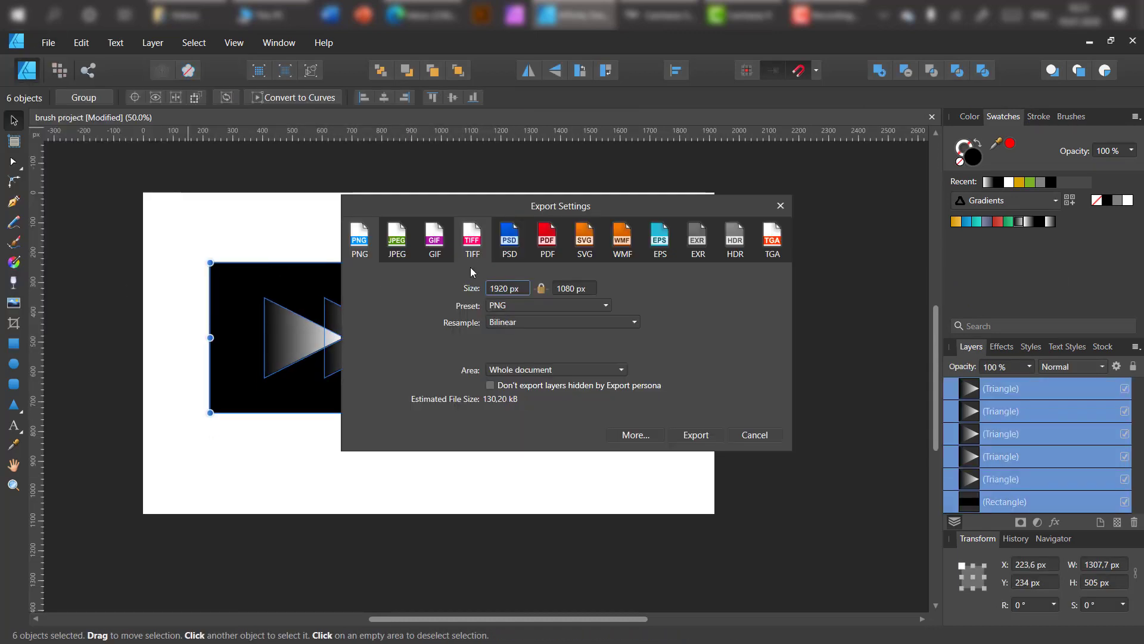
click(607, 370)
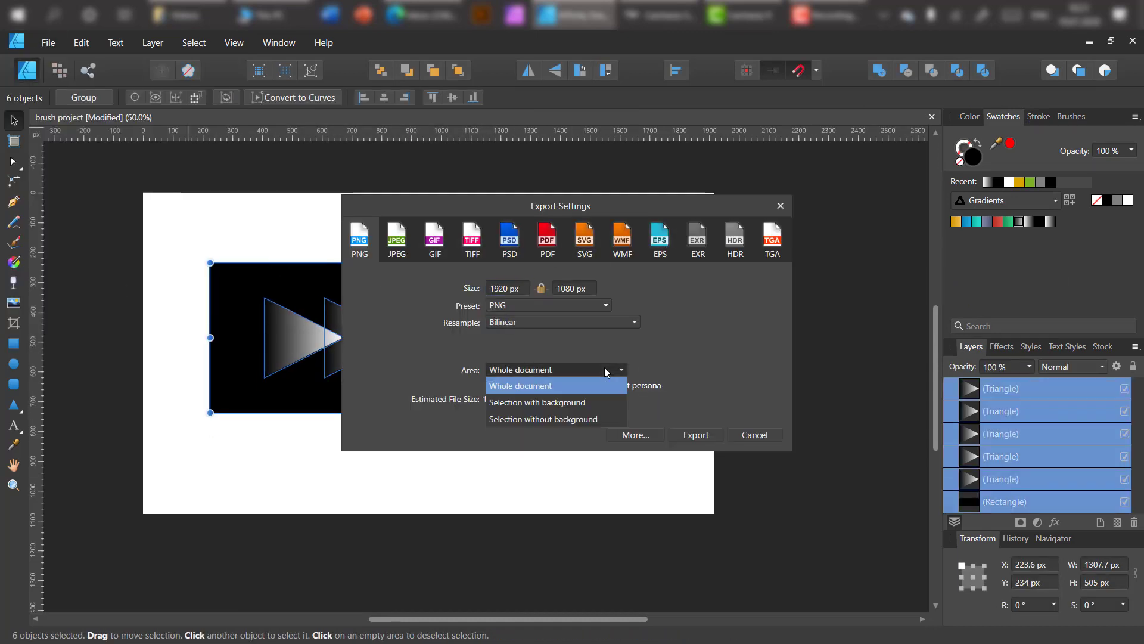
click(609, 402)
click(685, 435)
text(brush3)
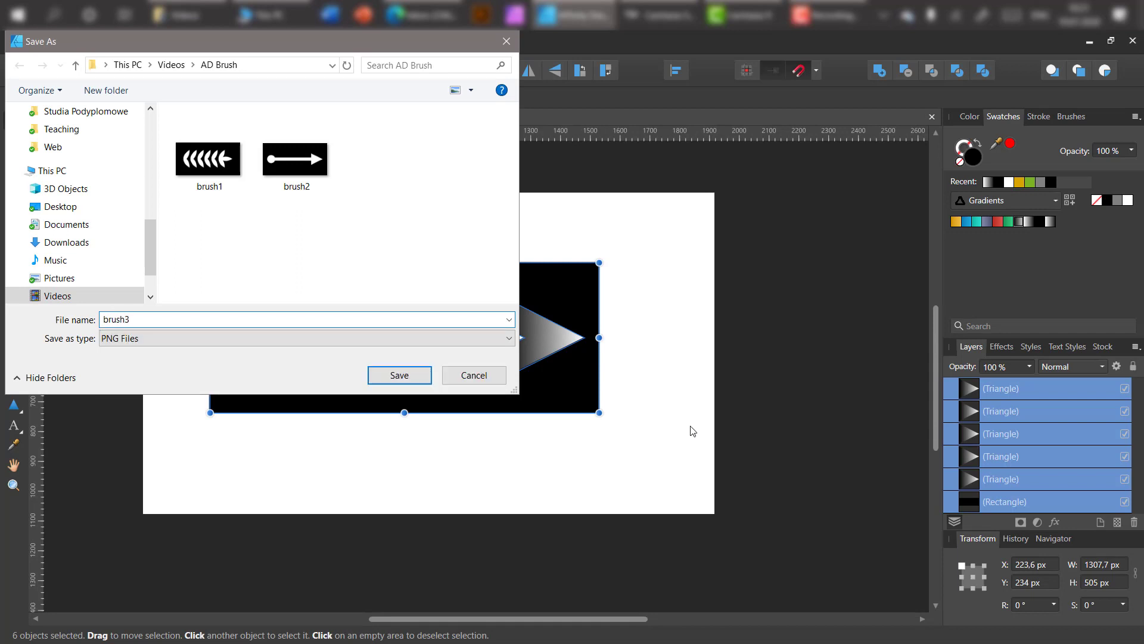
key(Return)
Step: Delete the artwork from the page and create a new image brush from brush3 in the Brushes 2 category
key(Delete)
click(1071, 116)
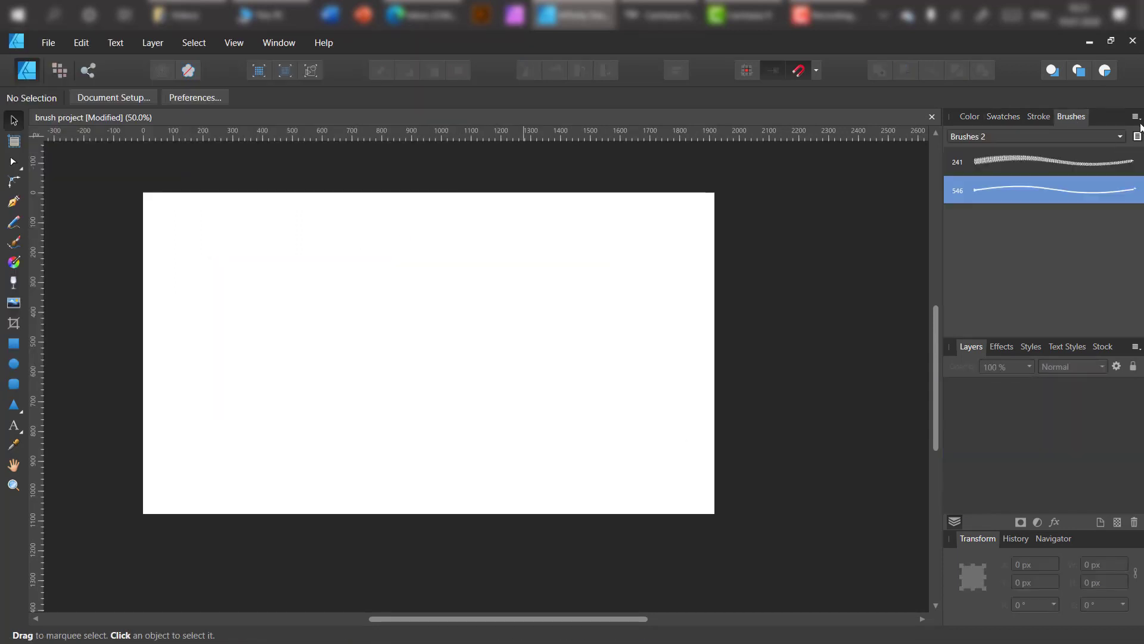
click(1136, 116)
click(1013, 260)
double_click(364, 162)
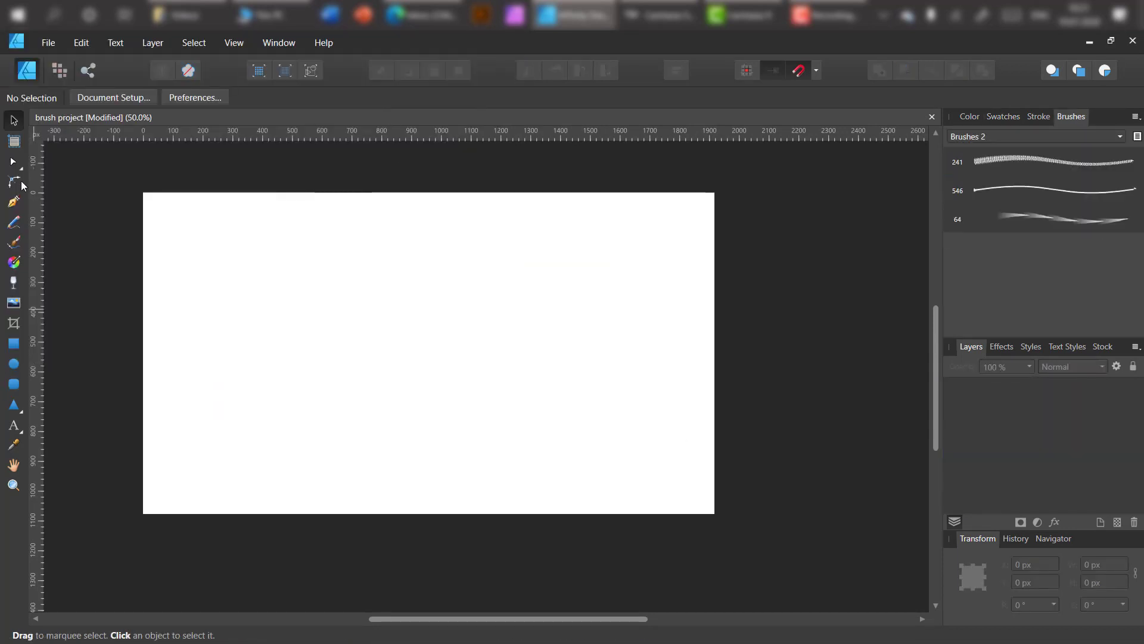
Step: Make the brush3 brush's body repeat, with a head offset of about 452 px and a tail offset of about 1054 px
double_click(1076, 229)
click(477, 368)
drag(503, 460, 551, 460)
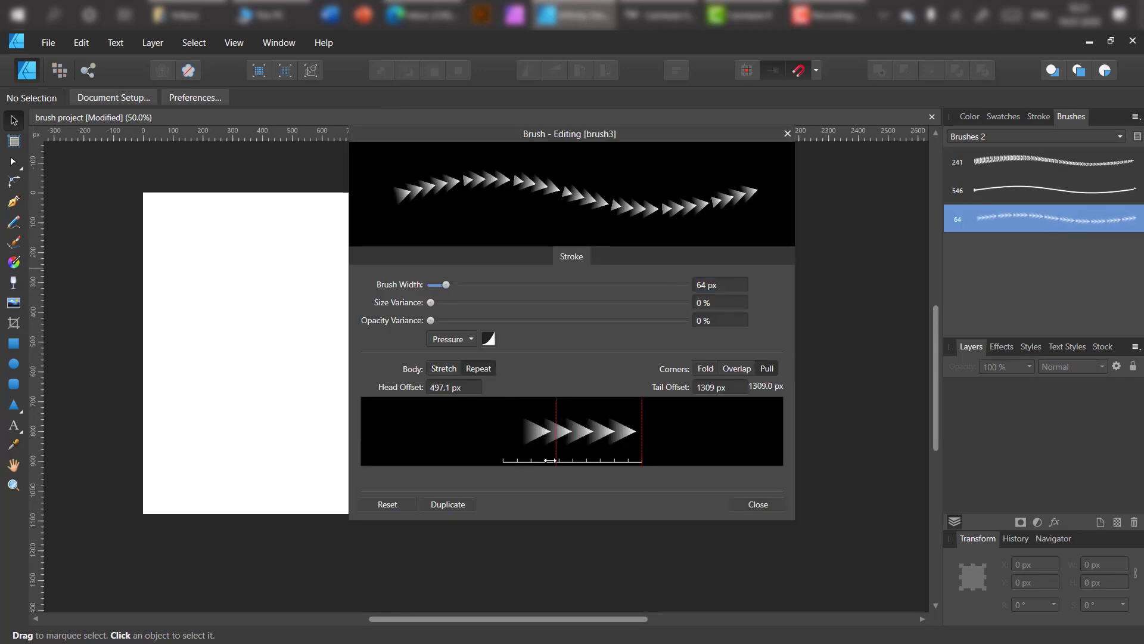
drag(642, 454, 614, 454)
Step: Set the brush width to 213 px and raise its size variance to the maximum
drag(446, 285, 484, 284)
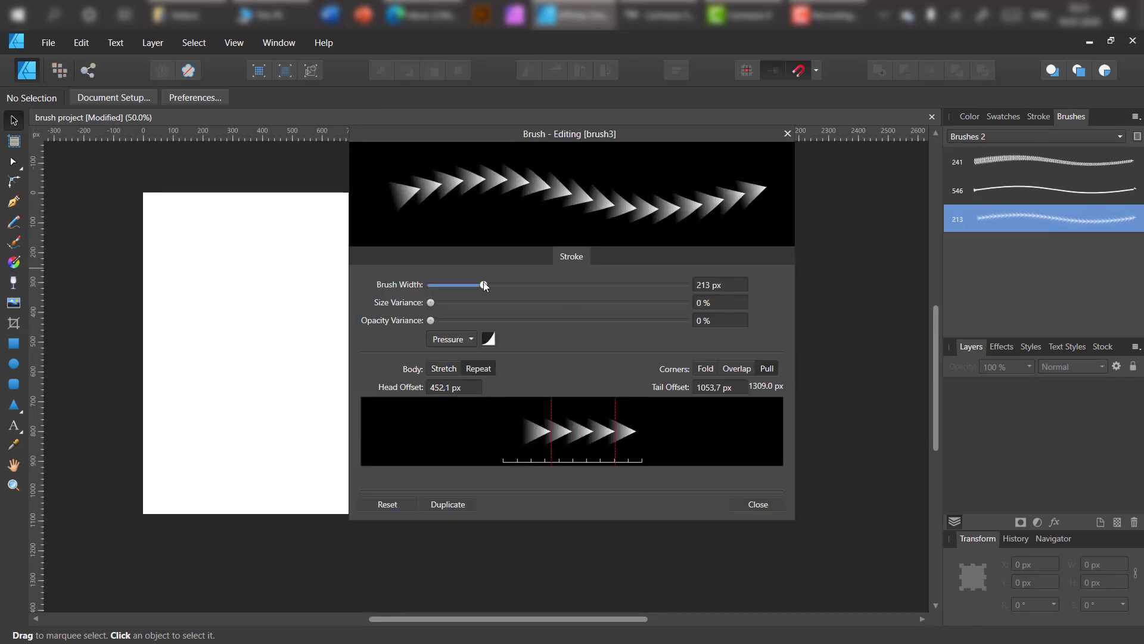
drag(602, 303, 735, 309)
key(Return)
Step: Draw an open arched curve across the upper part of the page and apply the 213 px triangle brush
key(p)
click(249, 373)
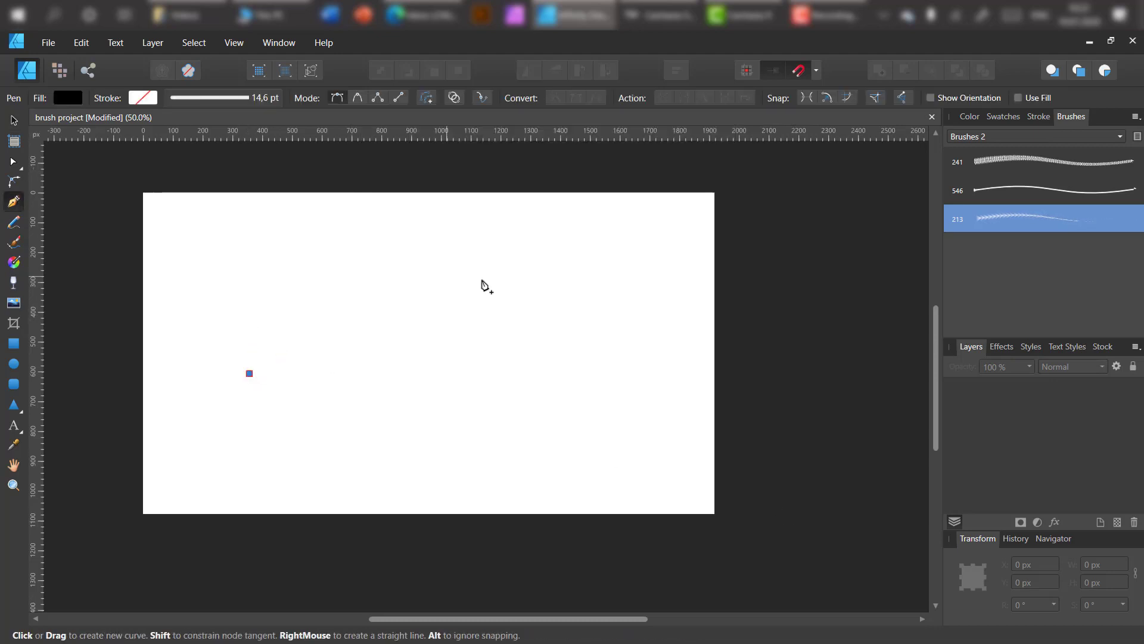
drag(447, 276, 616, 318)
click(1028, 229)
Step: Colour the arched curve's stroke green (HSL 123, 100, 45) and taper its pressure profile towards the end node
click(970, 117)
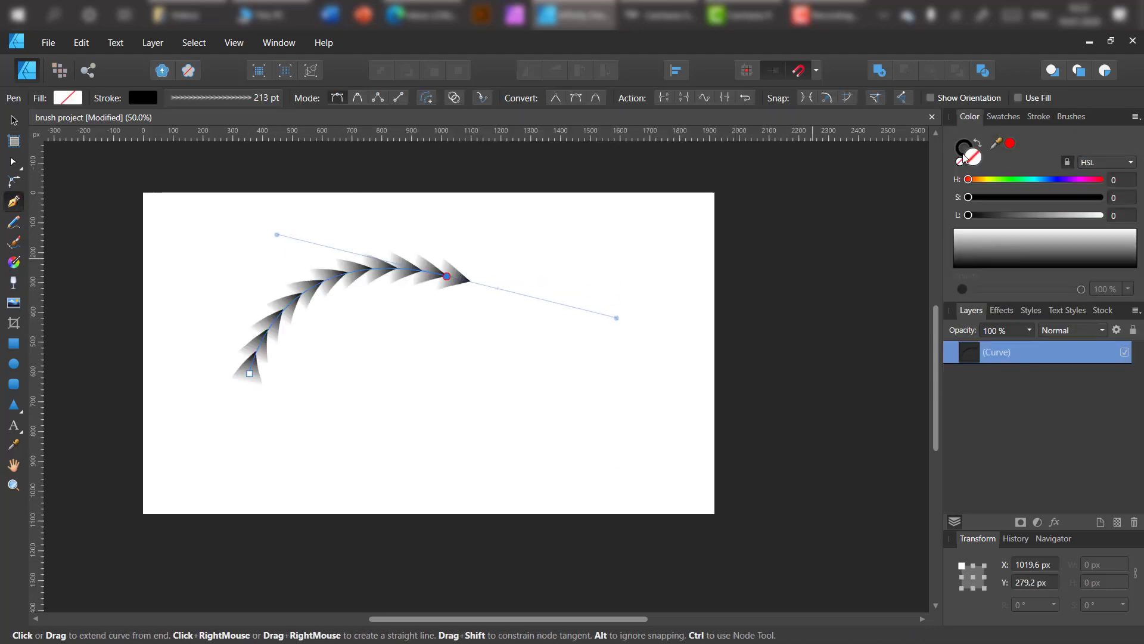
click(1016, 233)
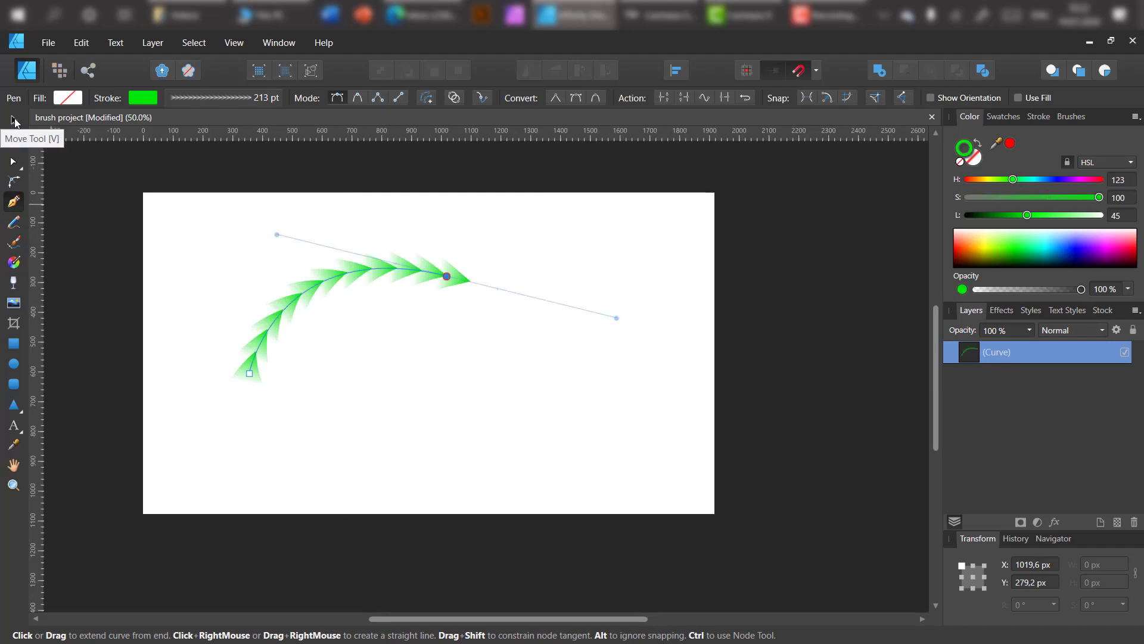
click(1038, 117)
click(1082, 337)
mouse_move(1101, 355)
mouse_down()
mouse_move(1101, 458)
mouse_move(1101, 435)
mouse_up()
key(Escape)
Step: Draw a large V-shaped path of two straight segments and apply the 213 px triangle brush to it
key(ctrl+equal)
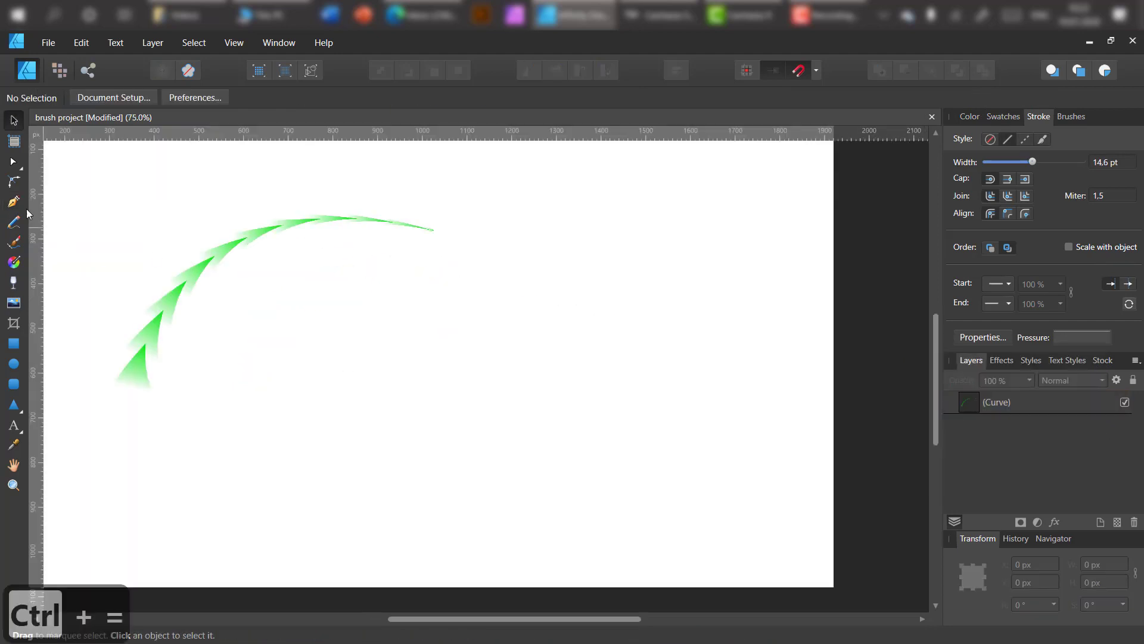
click(677, 263)
click(486, 453)
click(209, 176)
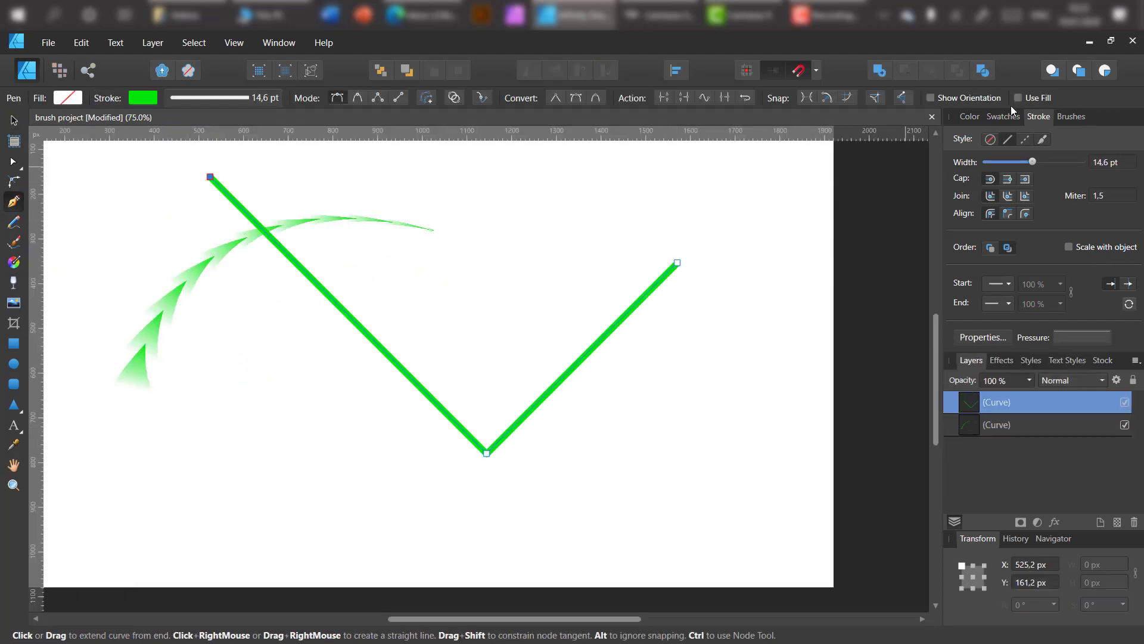
click(1071, 116)
click(1022, 220)
Step: Colour the V-shaped path's stroke orange (hue 38) and round its lower corner to a radius of about 238 px
click(969, 117)
click(982, 179)
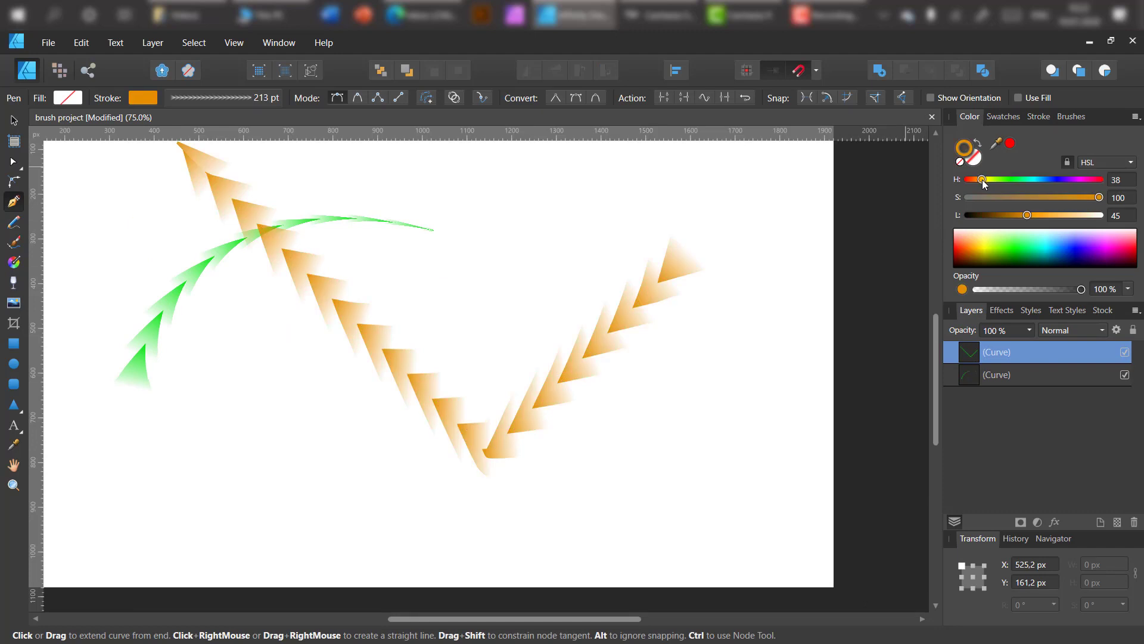
key(c)
drag(486, 453, 486, 304)
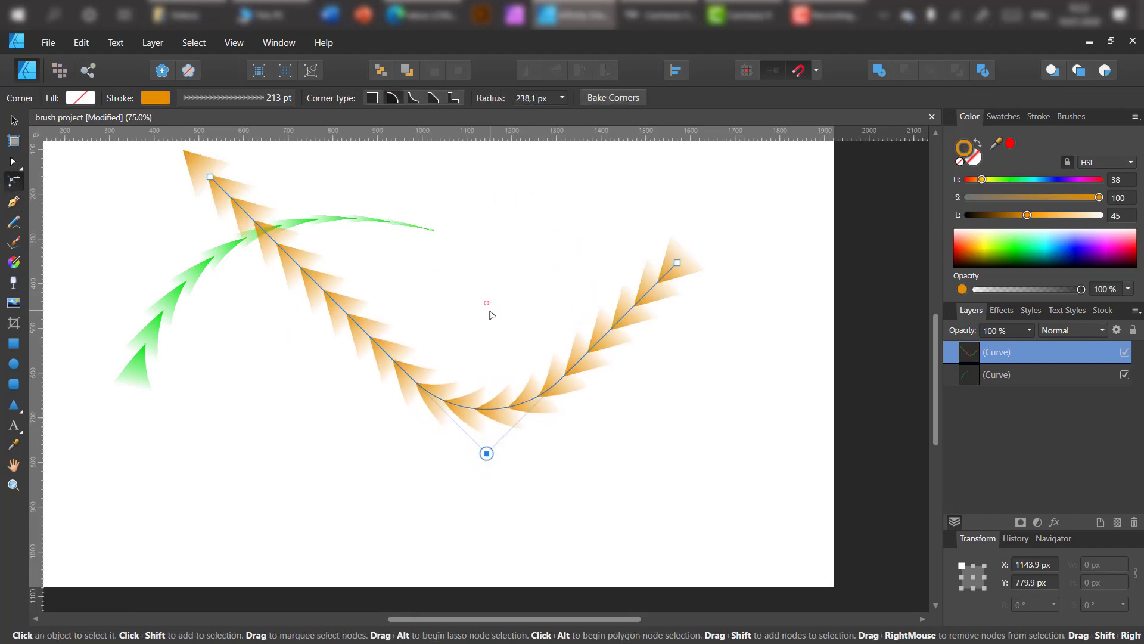
scroll(486, 304, down, 2)
scroll(417, 357, up, 3)
key(v)
key(p)
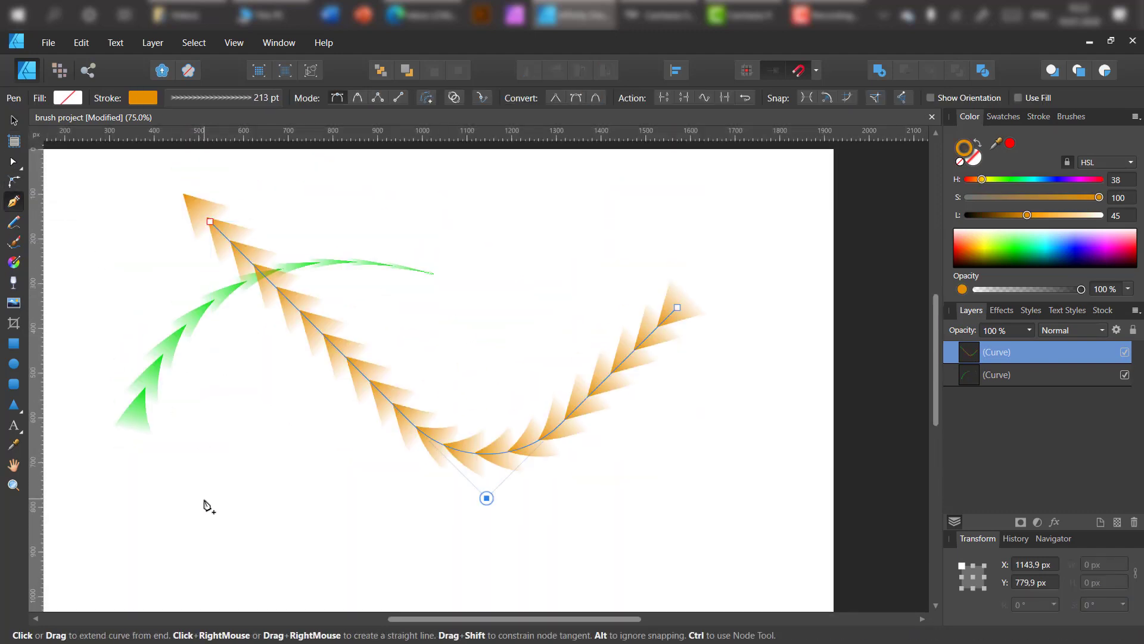
click(204, 498)
key(ctrl+z)
key(v)
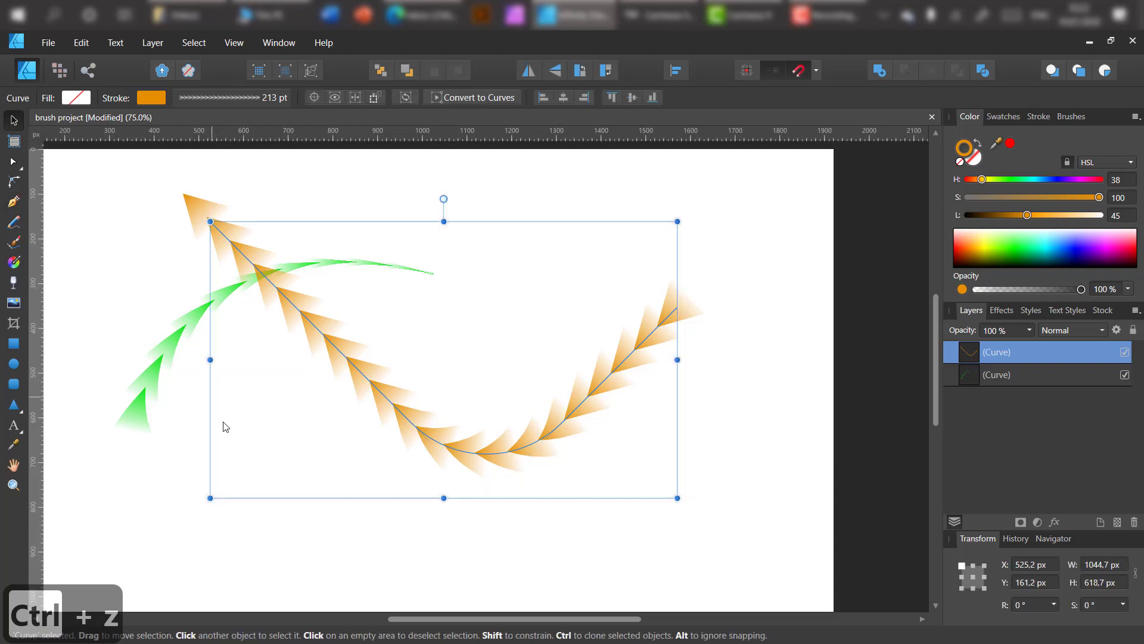
Step: Draw a separate S-shaped curve from the page's lower left through the middle, ending near the right edge
click(51, 205)
key(p)
click(210, 474)
drag(504, 341, 747, 480)
drag(790, 310, 776, 246)
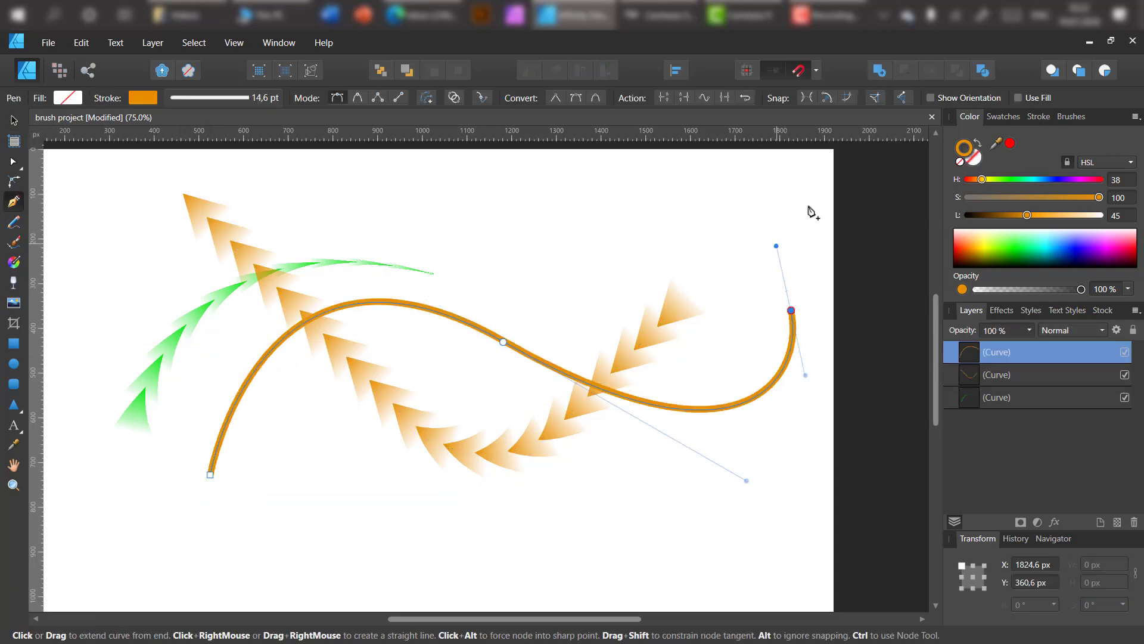
Step: Colour the S-shaped curve's stroke magenta and apply the 213 px triangle brush to it
click(1120, 238)
click(1071, 116)
click(1061, 219)
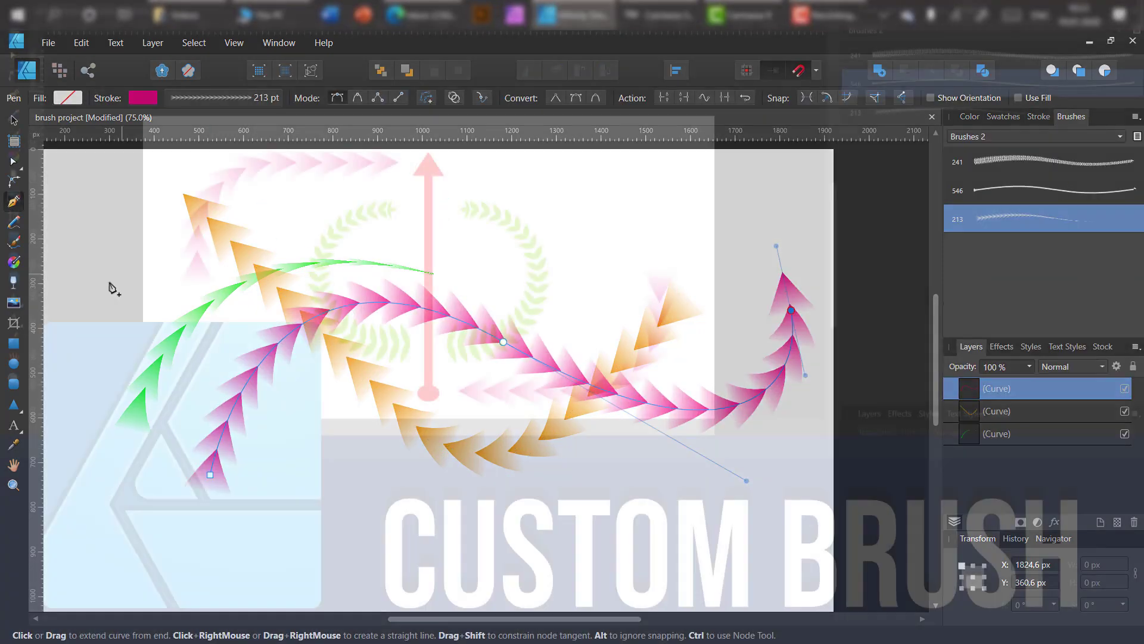